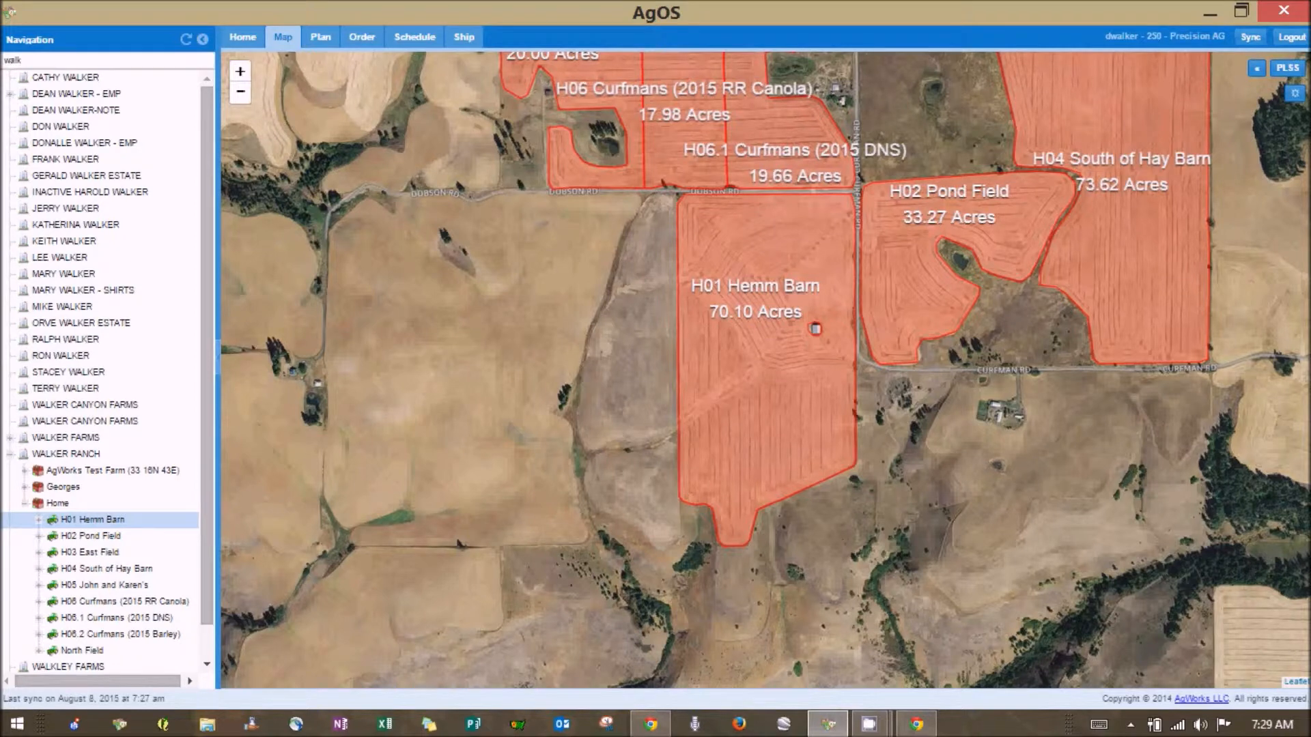
Bring the Chrome field summary report window back up over the AgOS field map
key(alt+Tab)
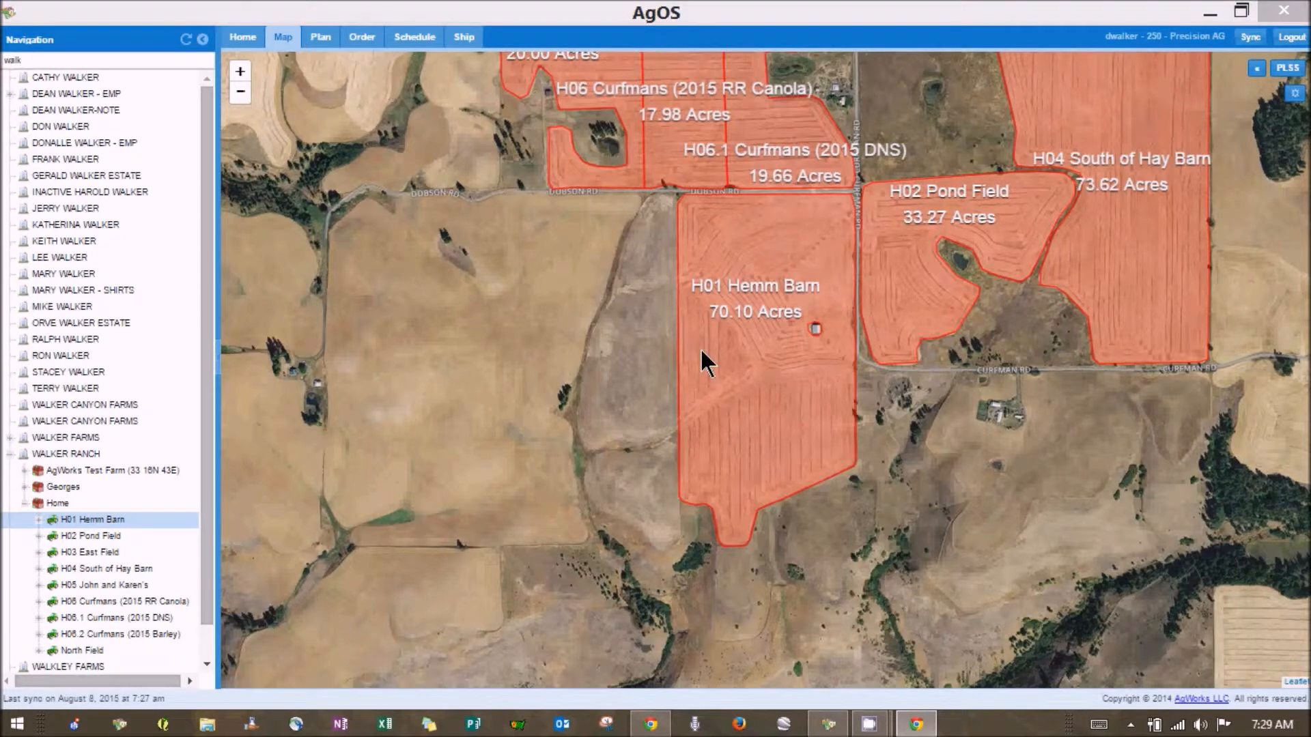
key(super+Down)
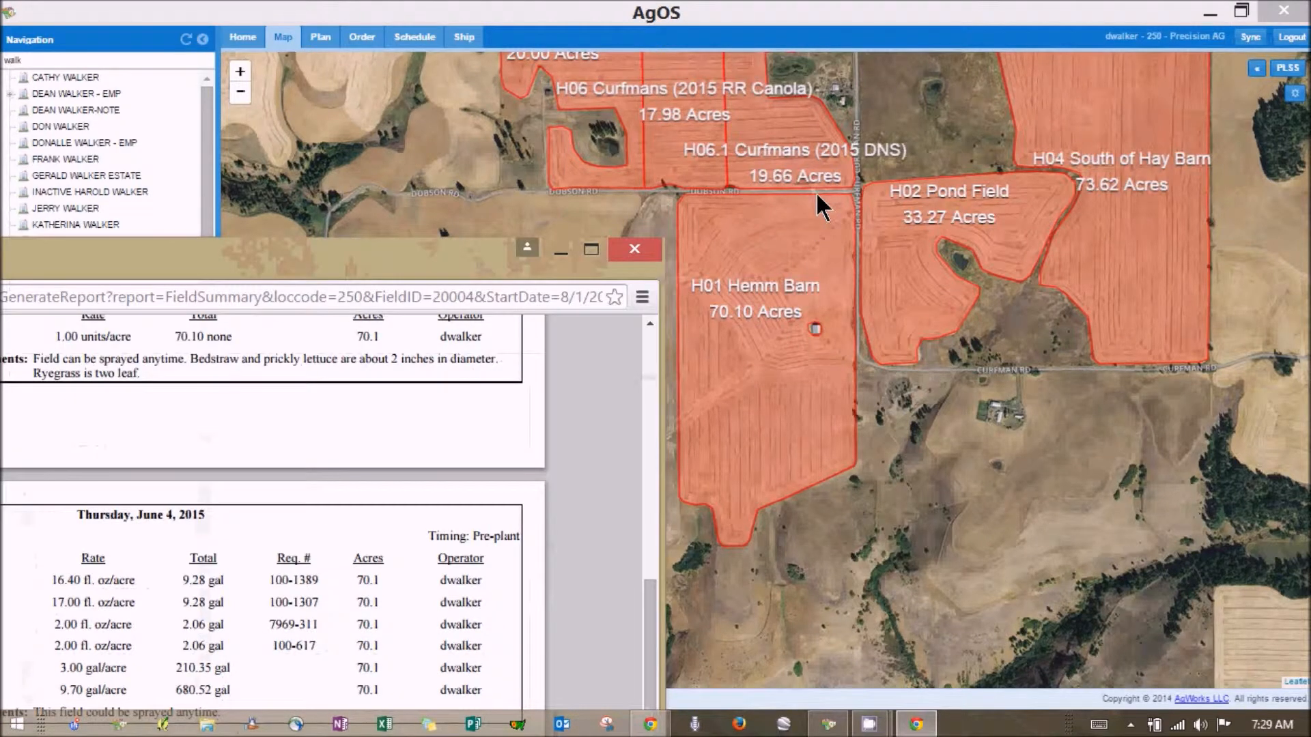
drag(332, 241, 418, 215)
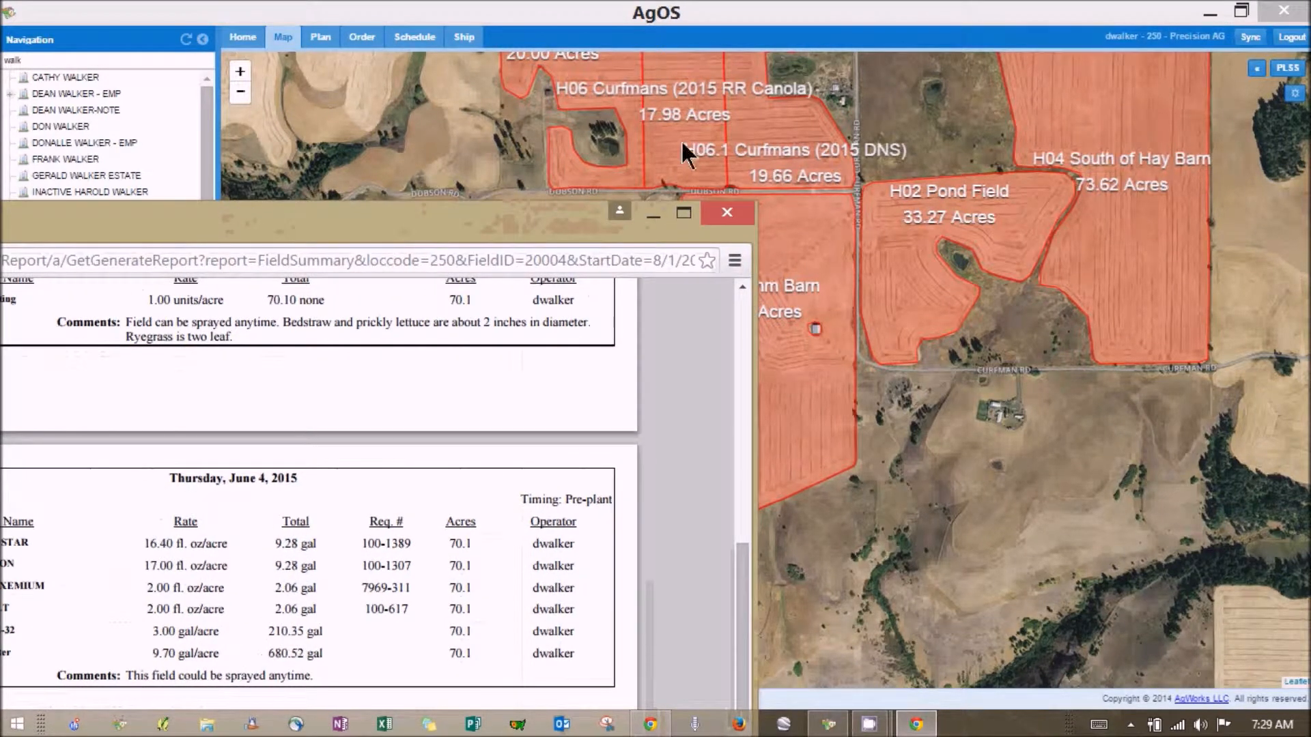
drag(695, 132, 690, 113)
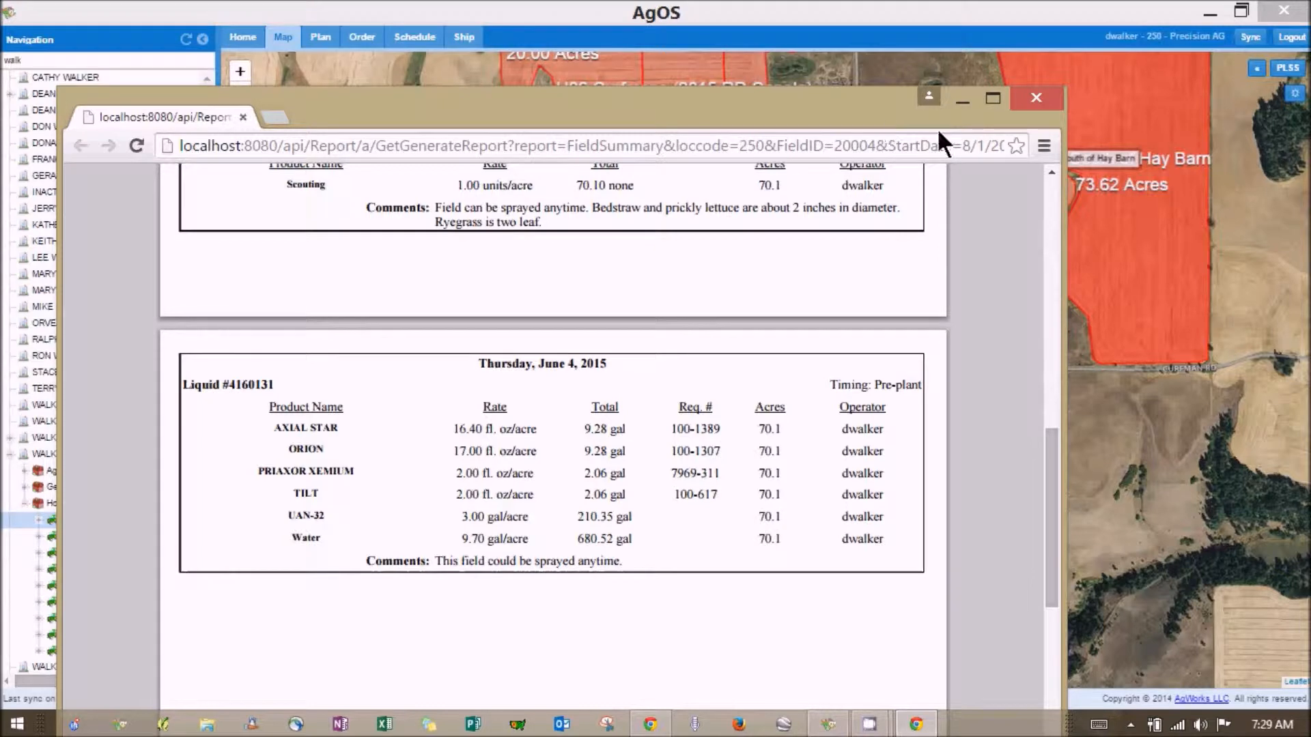
click(1034, 99)
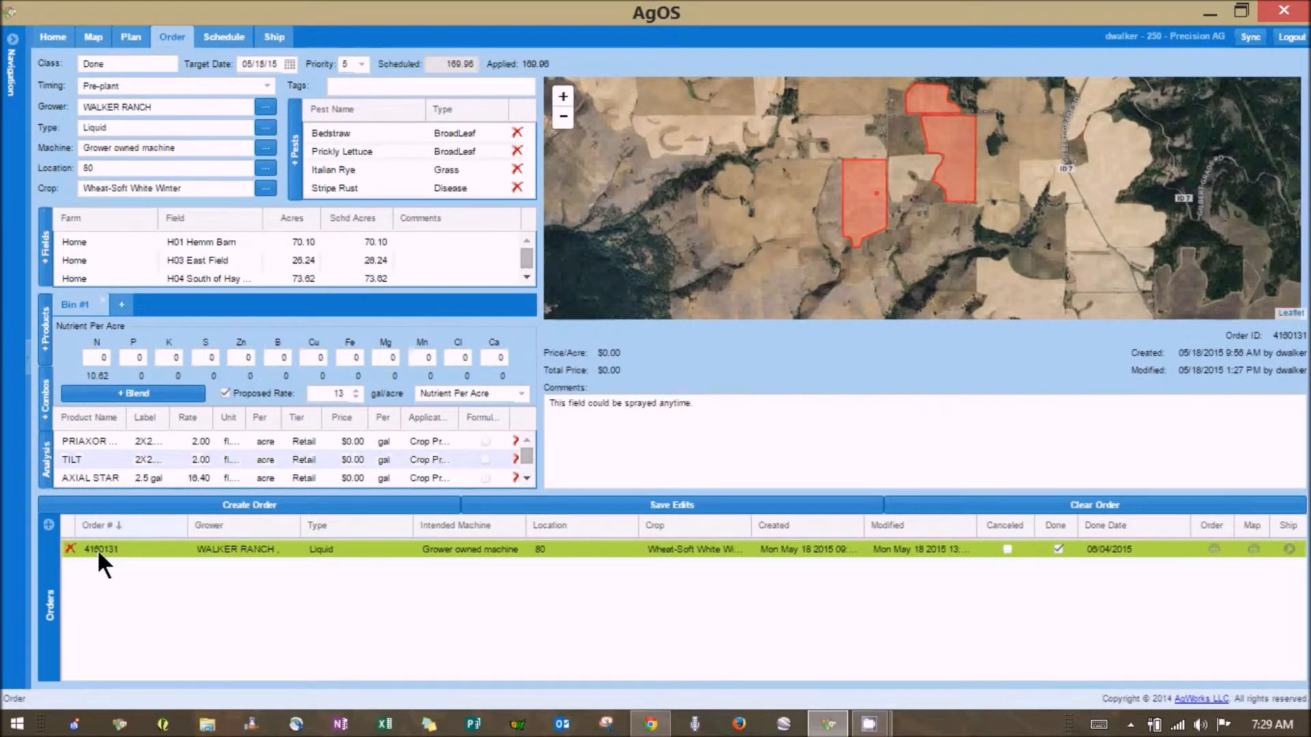
click(49, 527)
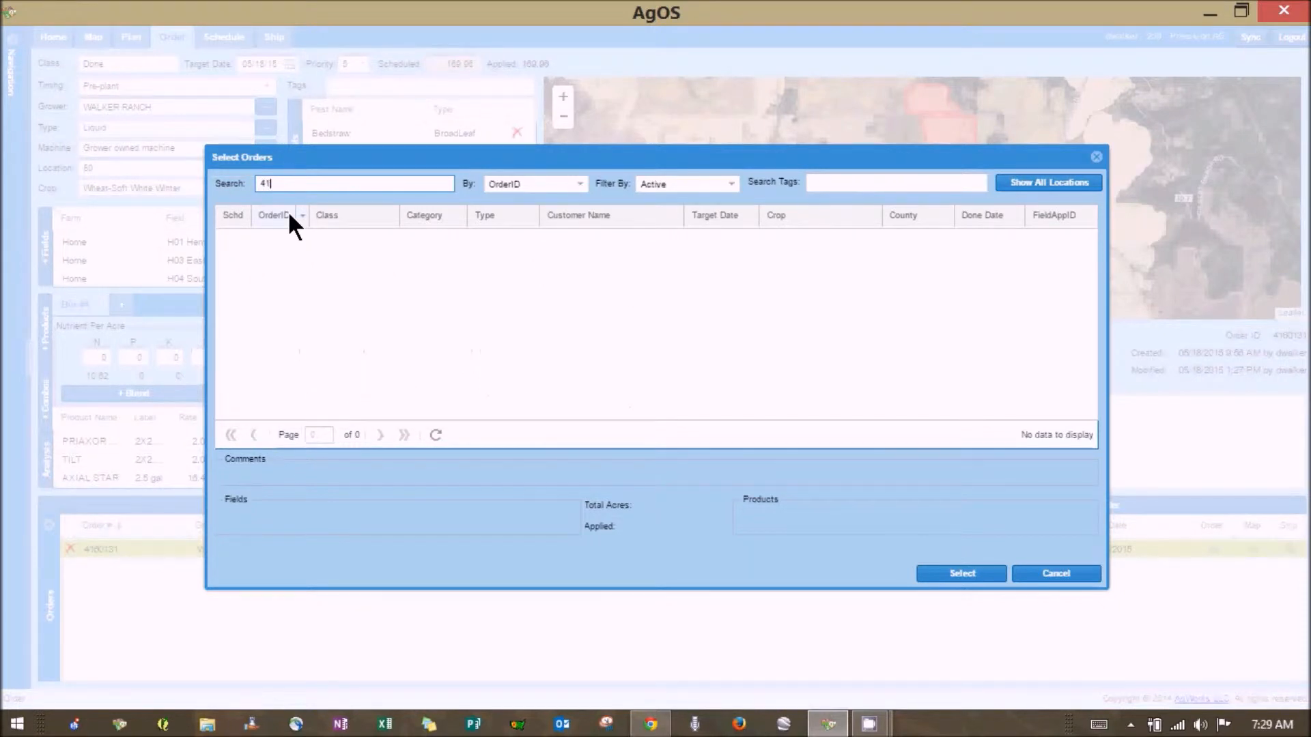
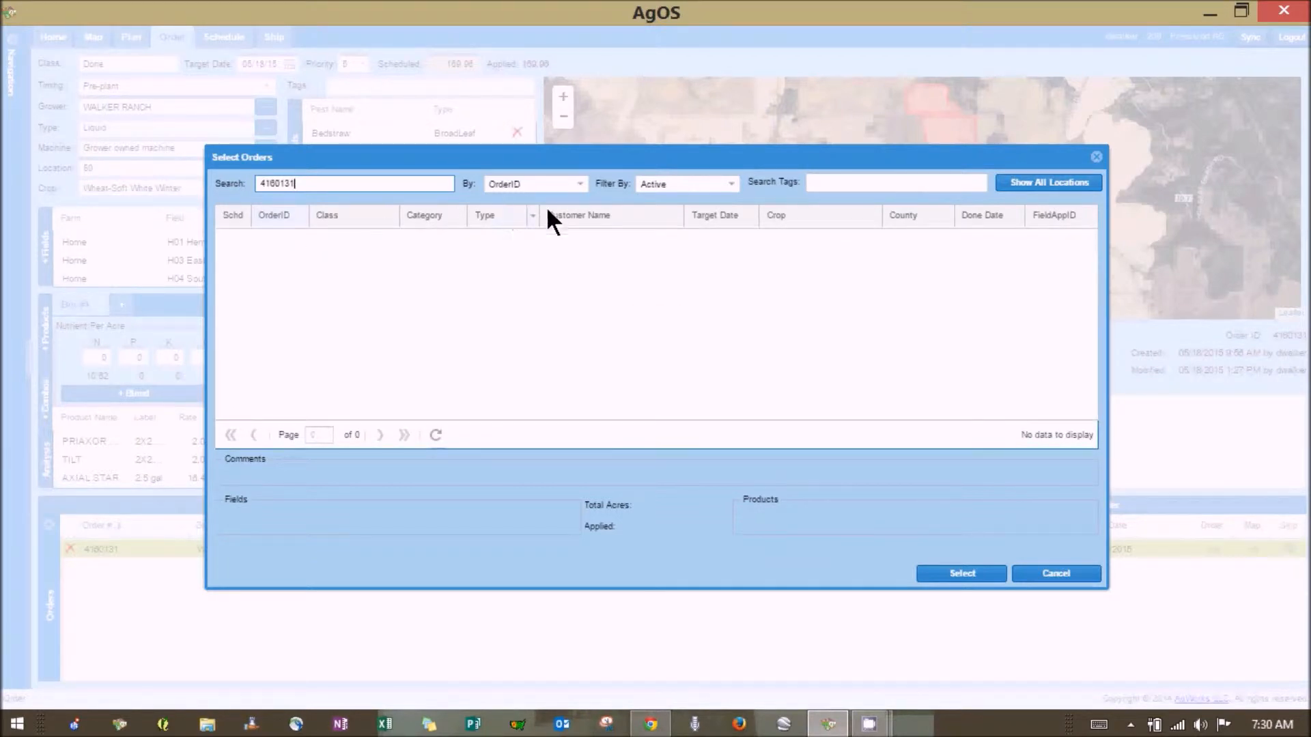
click(728, 191)
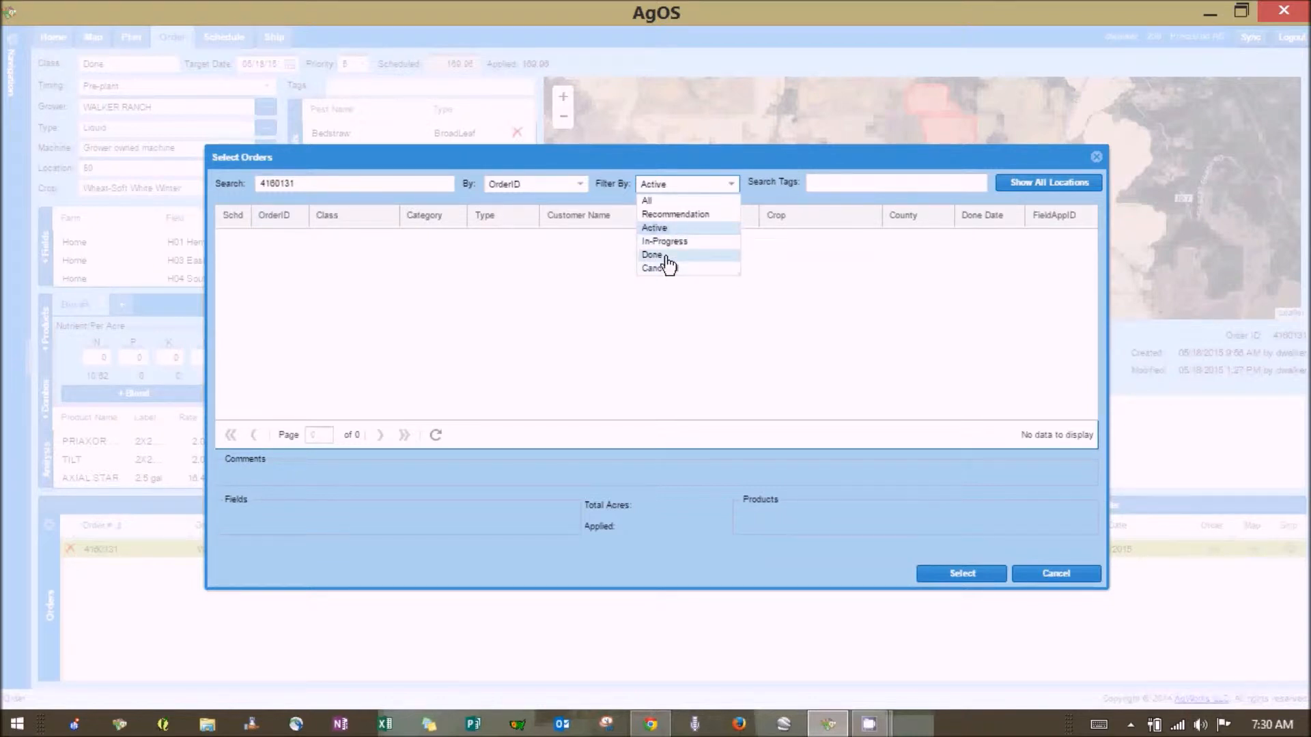
click(667, 258)
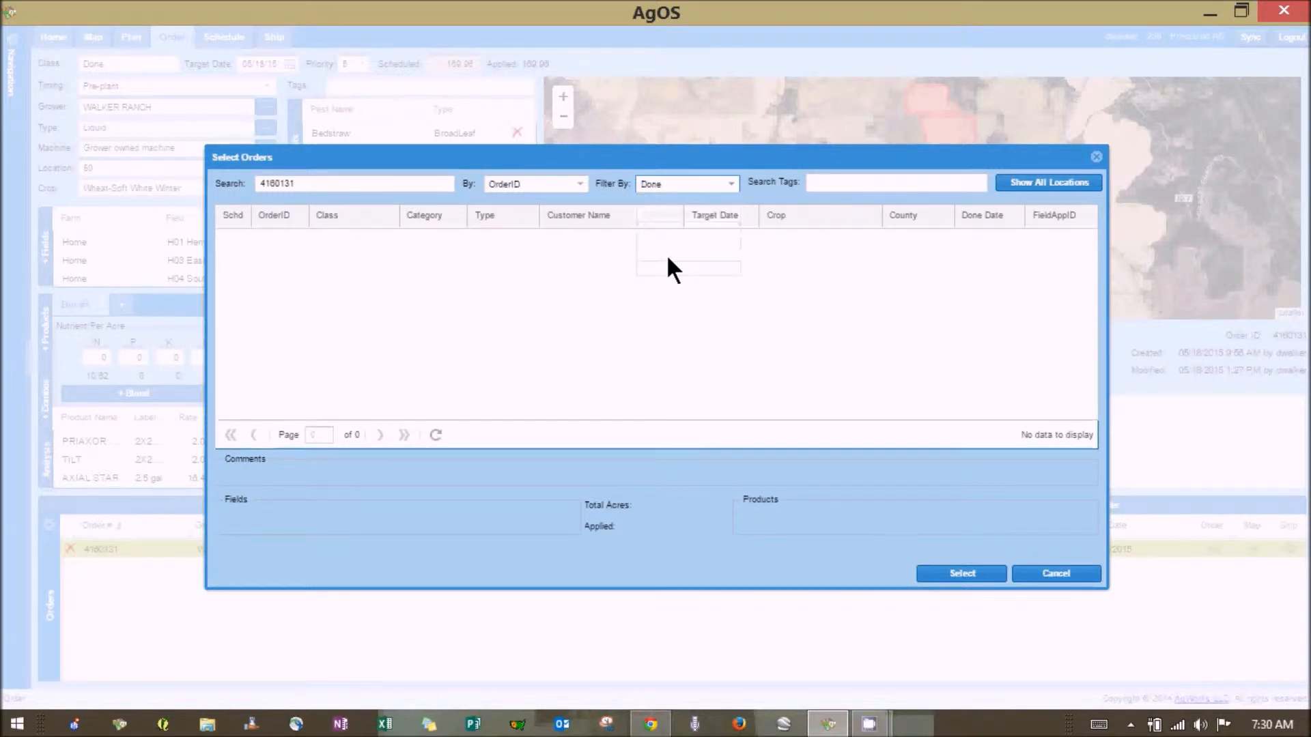
click(1080, 191)
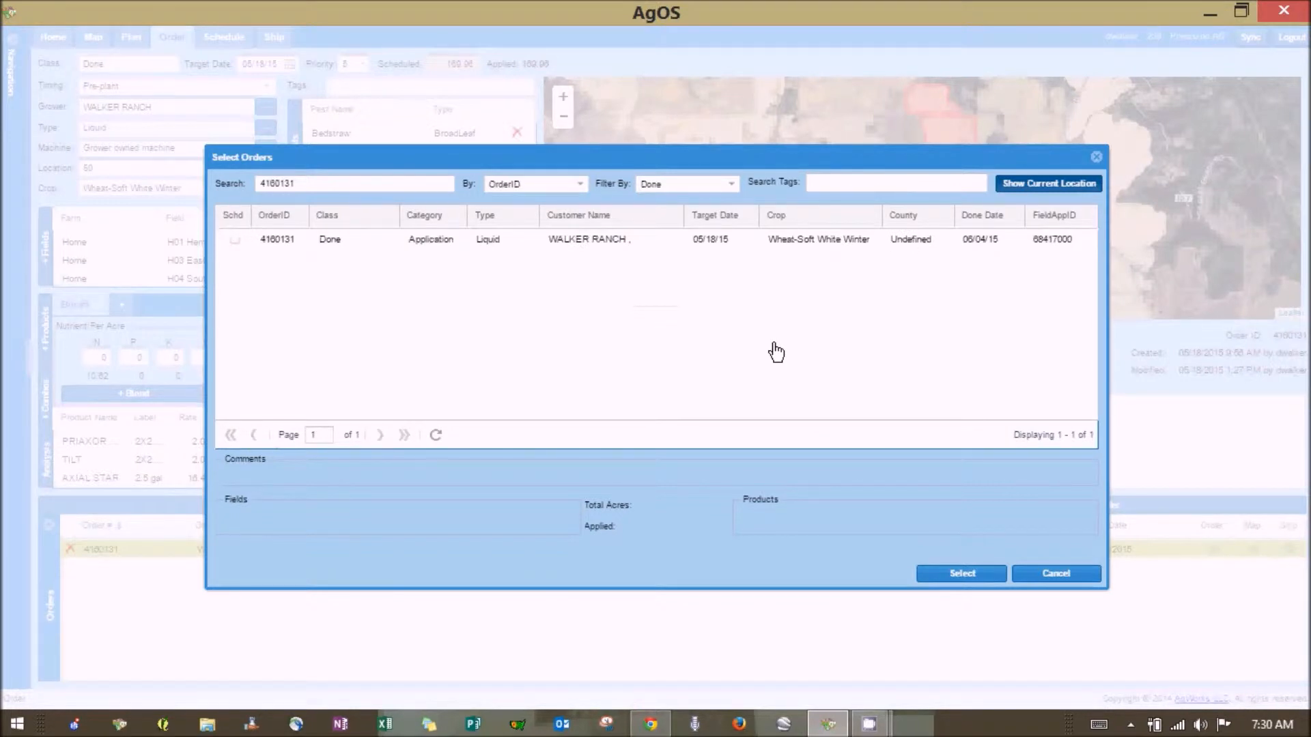
click(711, 239)
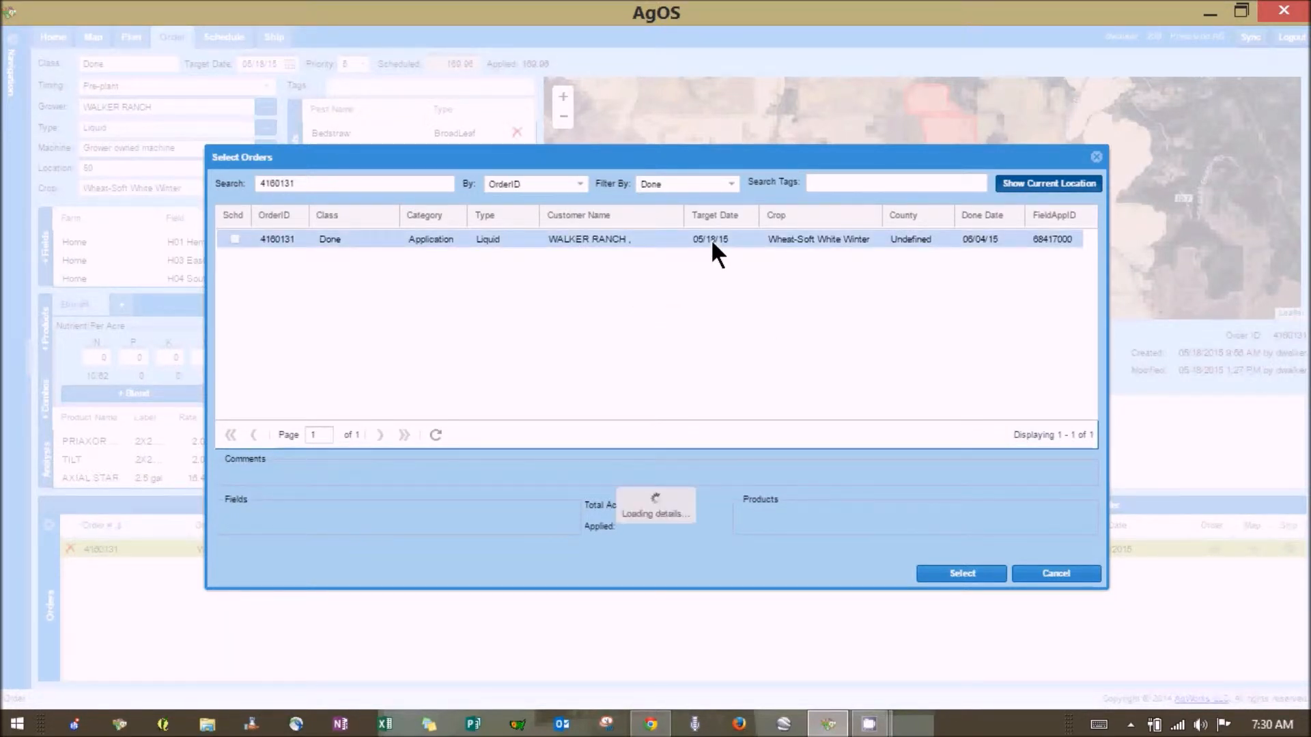
click(948, 575)
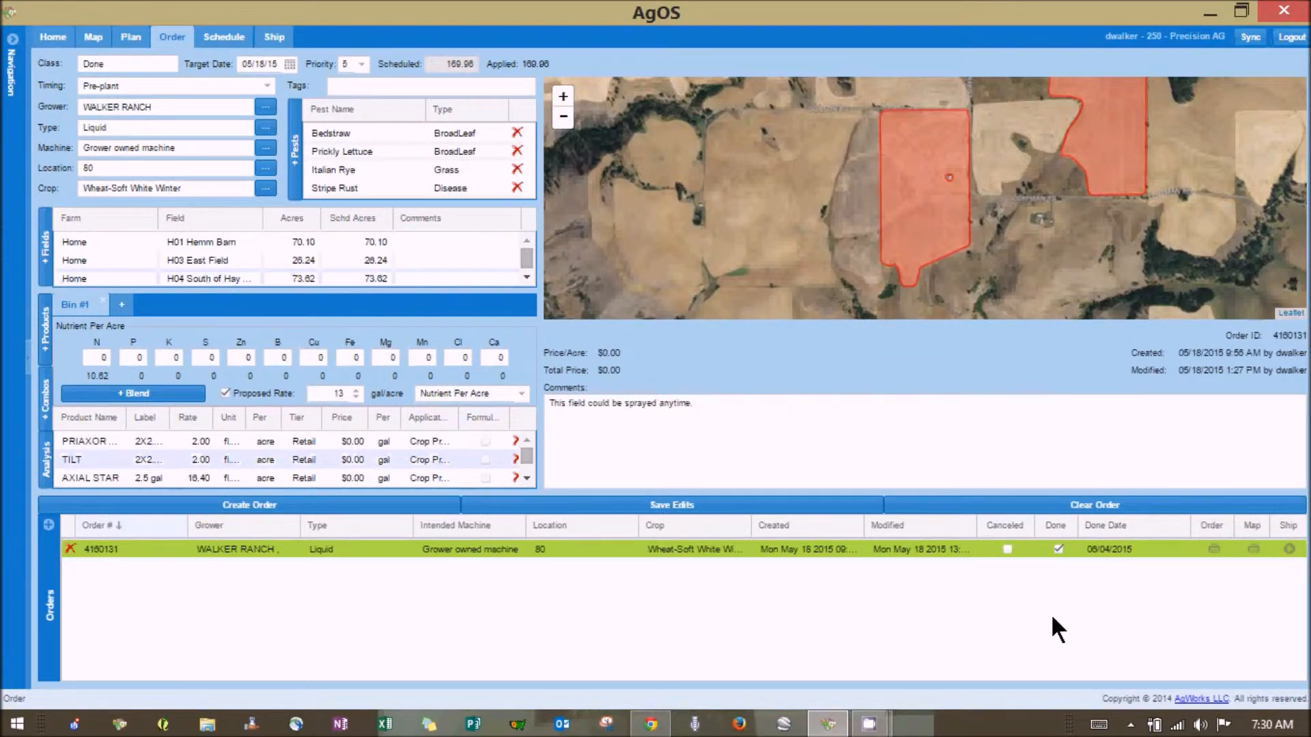
click(1057, 549)
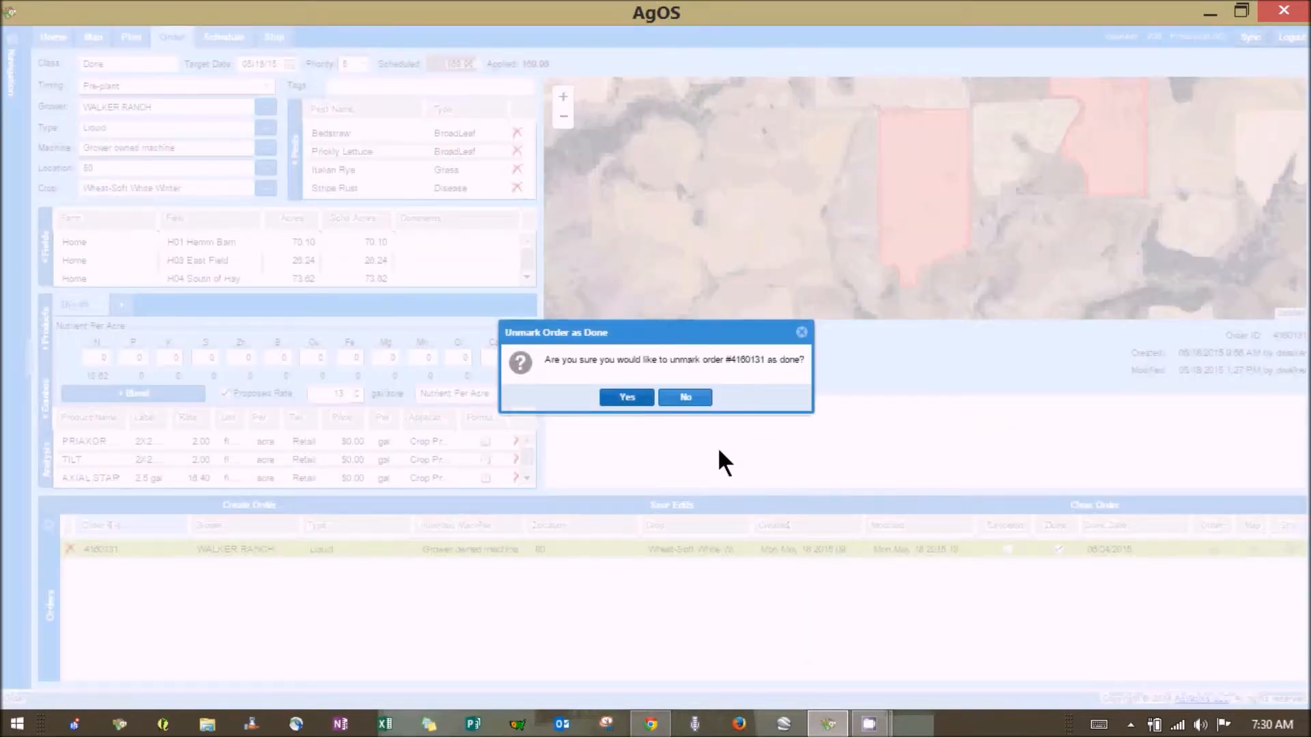
click(634, 395)
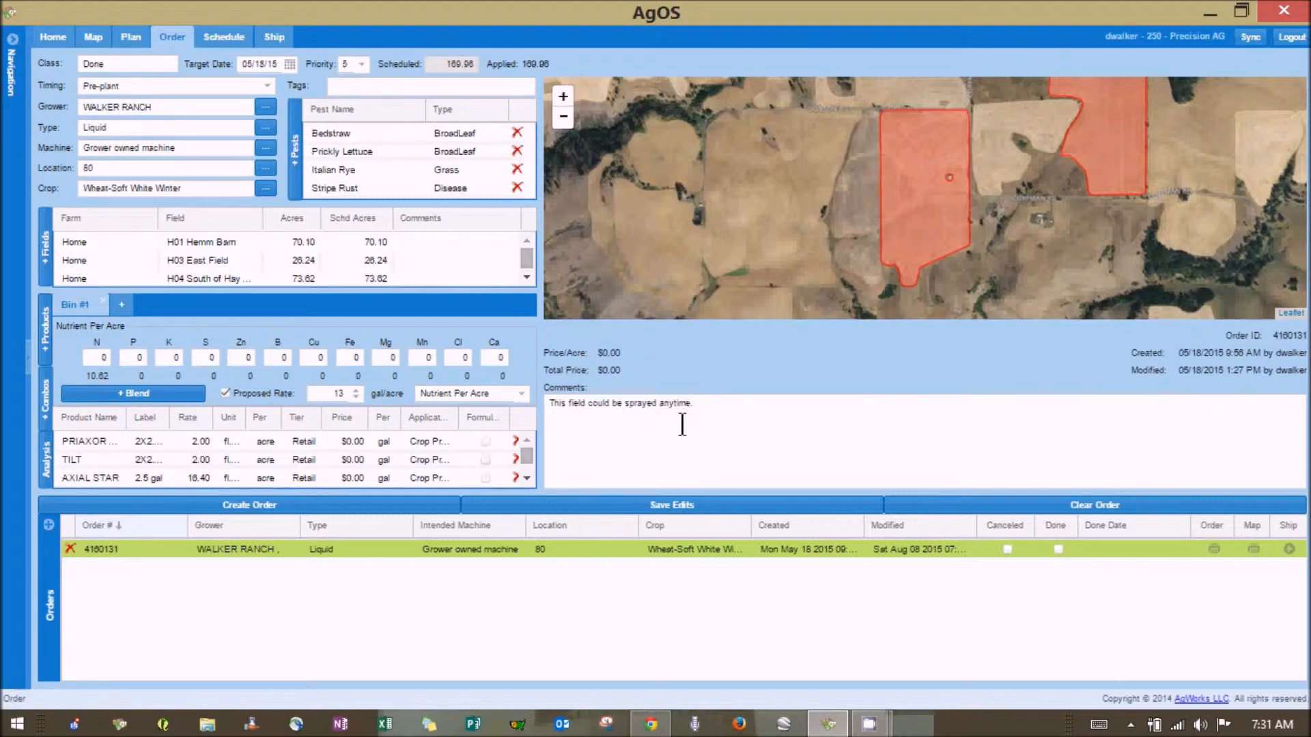
click(697, 404)
drag(612, 399, 548, 396)
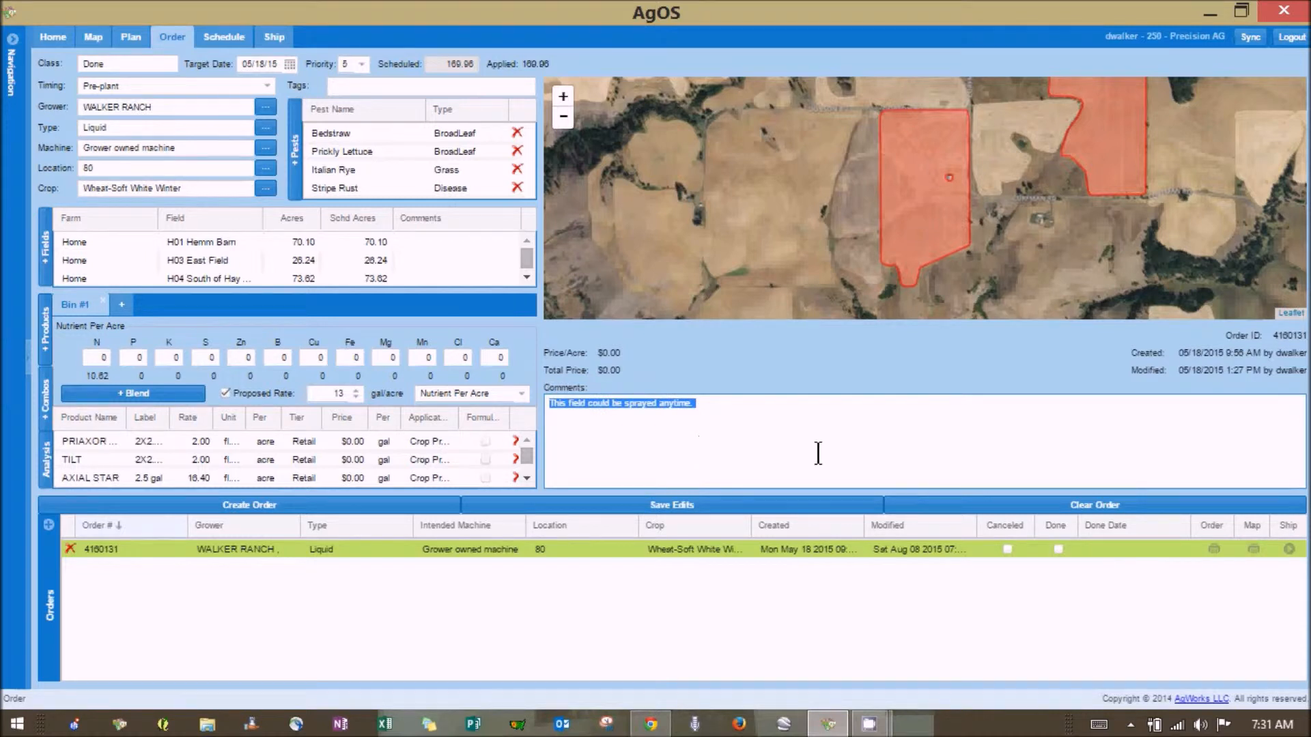
key(Delete)
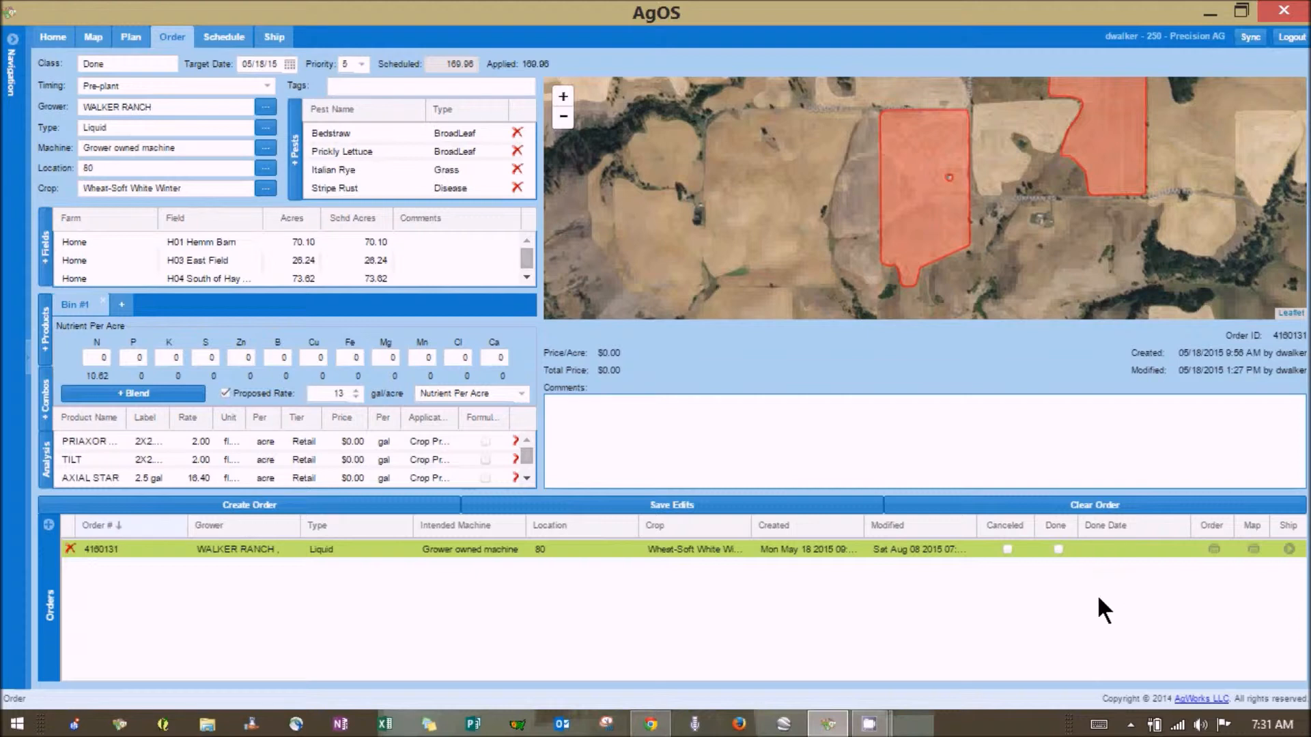
click(1057, 550)
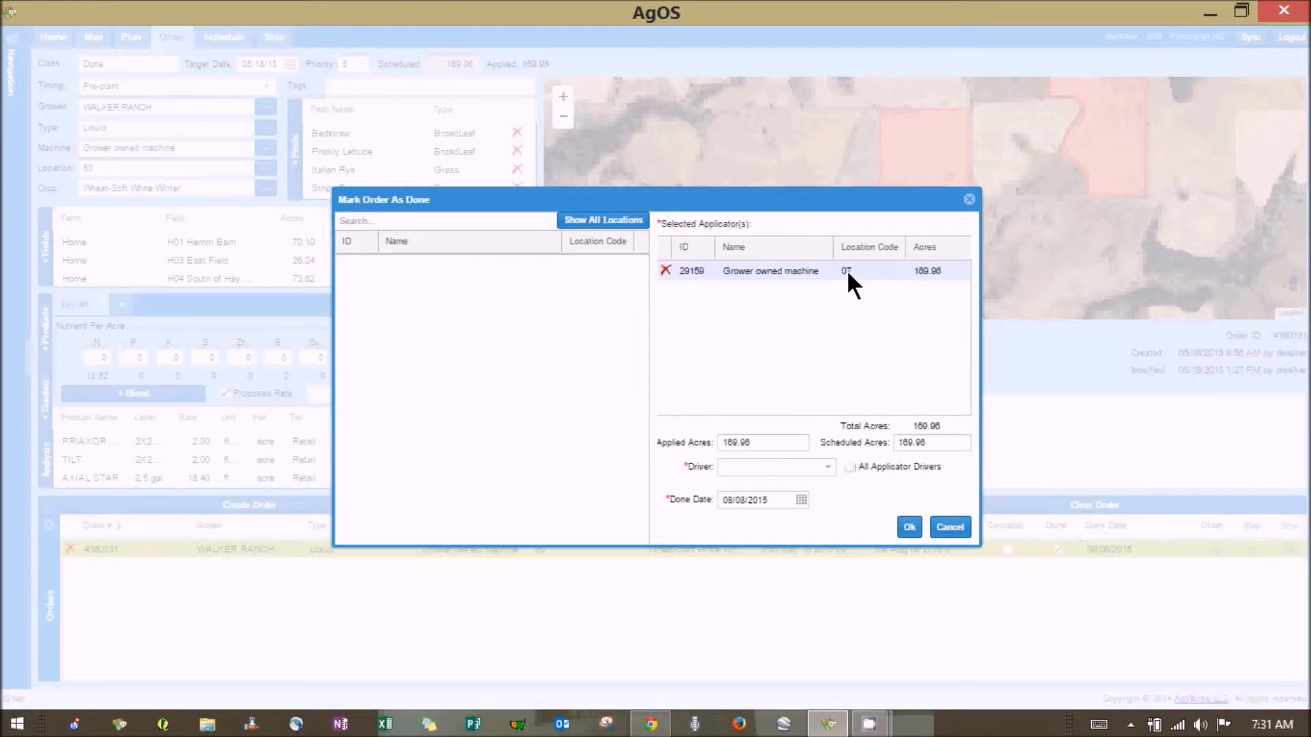
Choose the only listed driver in the Mark Order As Done dialog
click(831, 467)
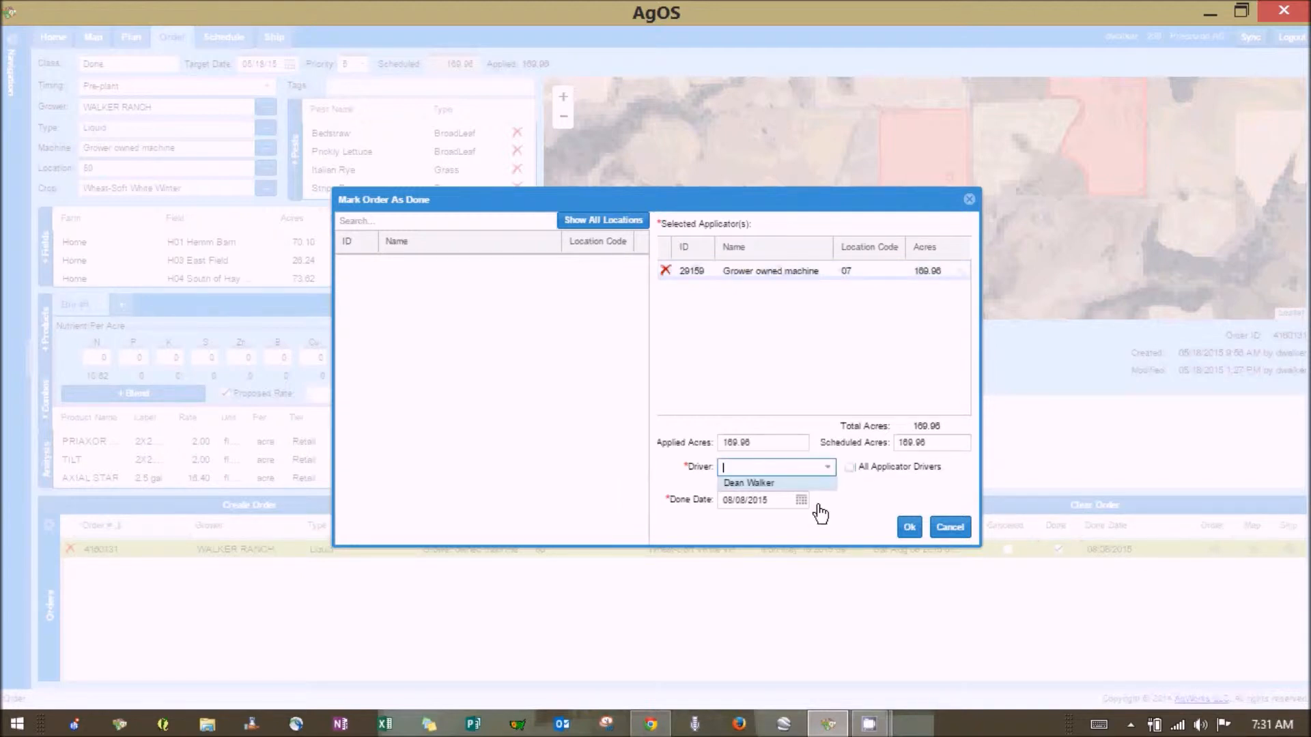
click(782, 484)
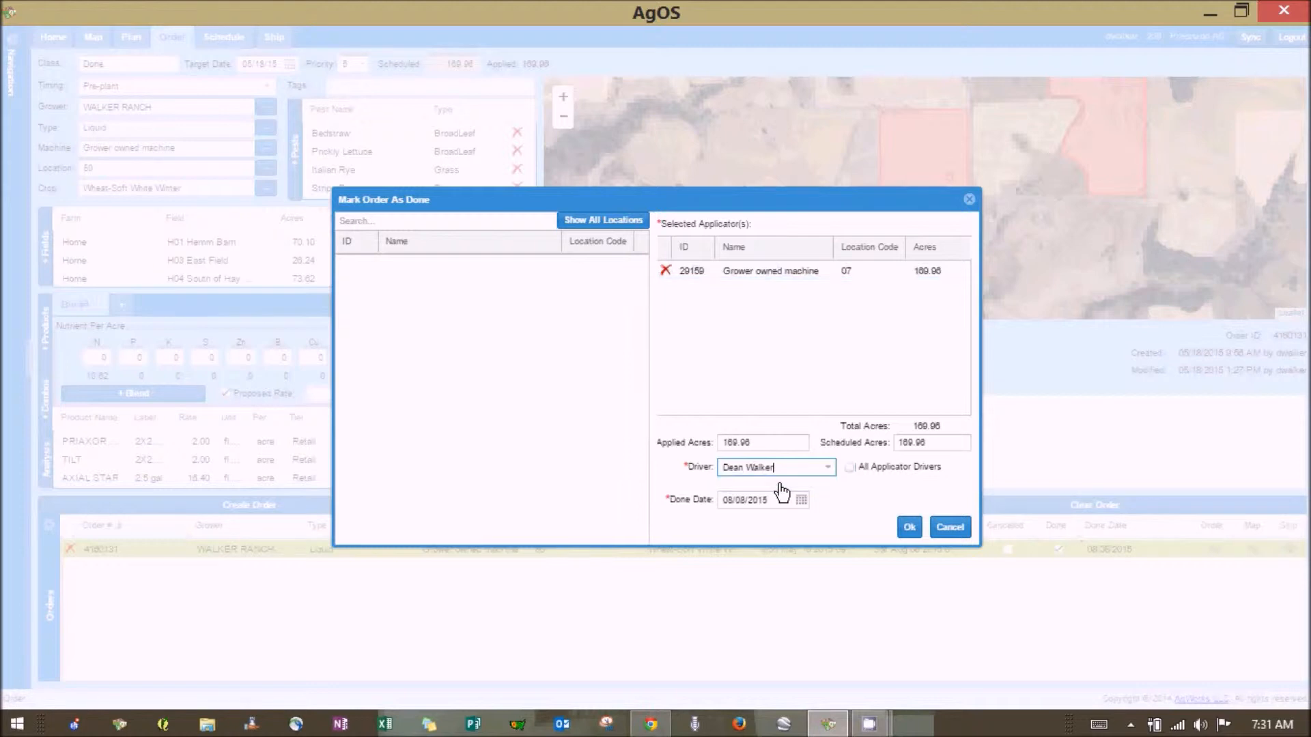
click(800, 503)
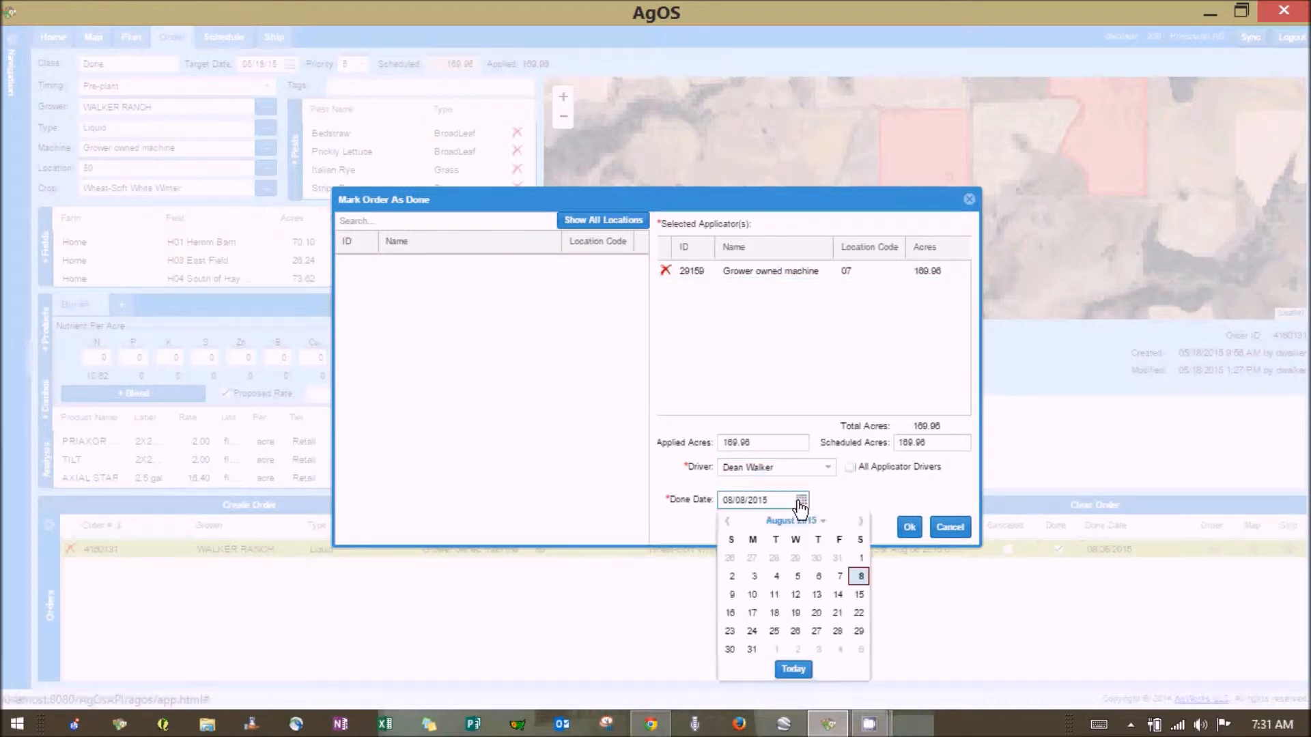
click(728, 521)
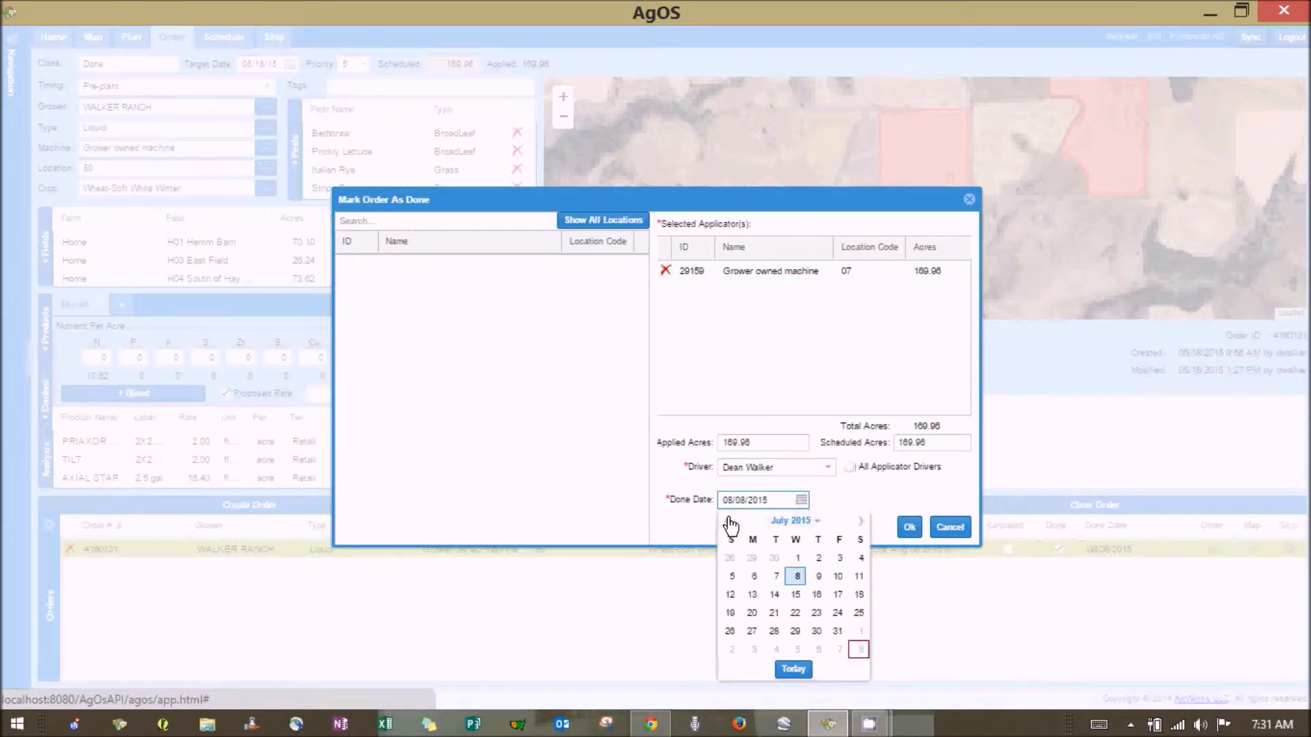
click(860, 521)
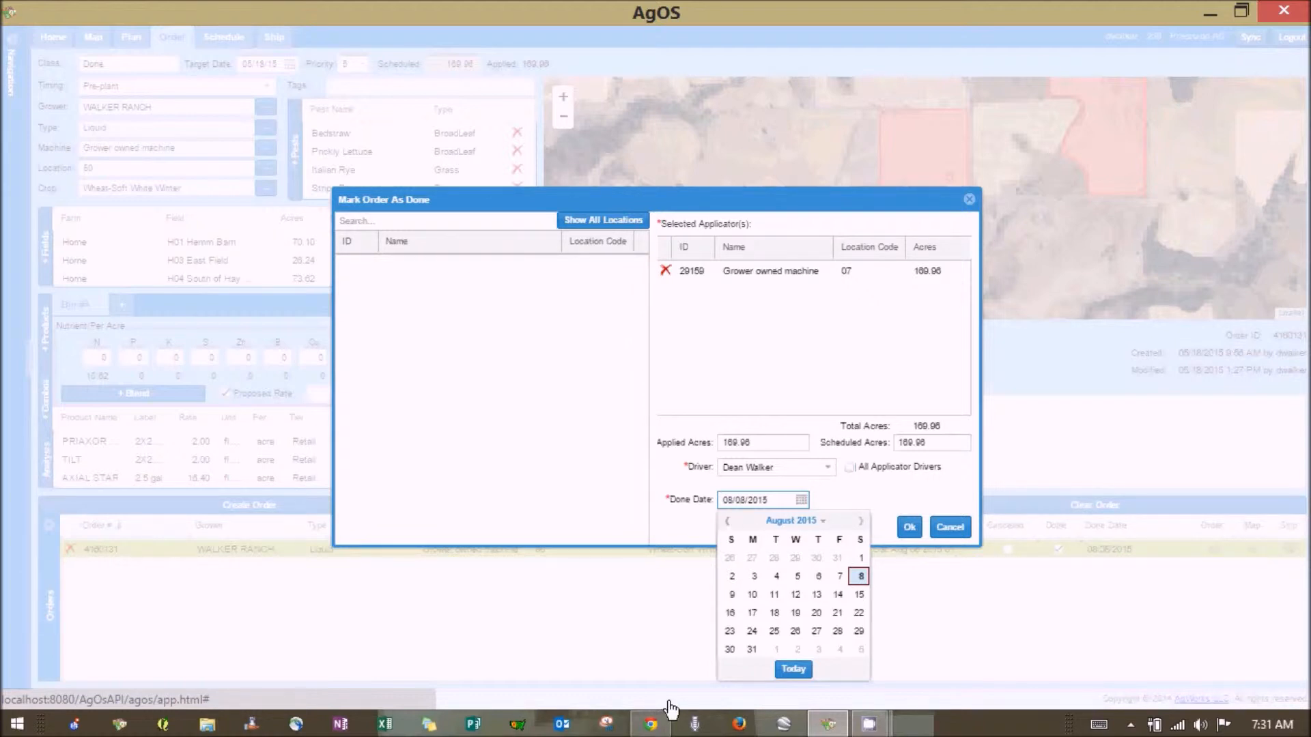
Set the done date to June 2, 2015 and confirm the order as done
click(655, 729)
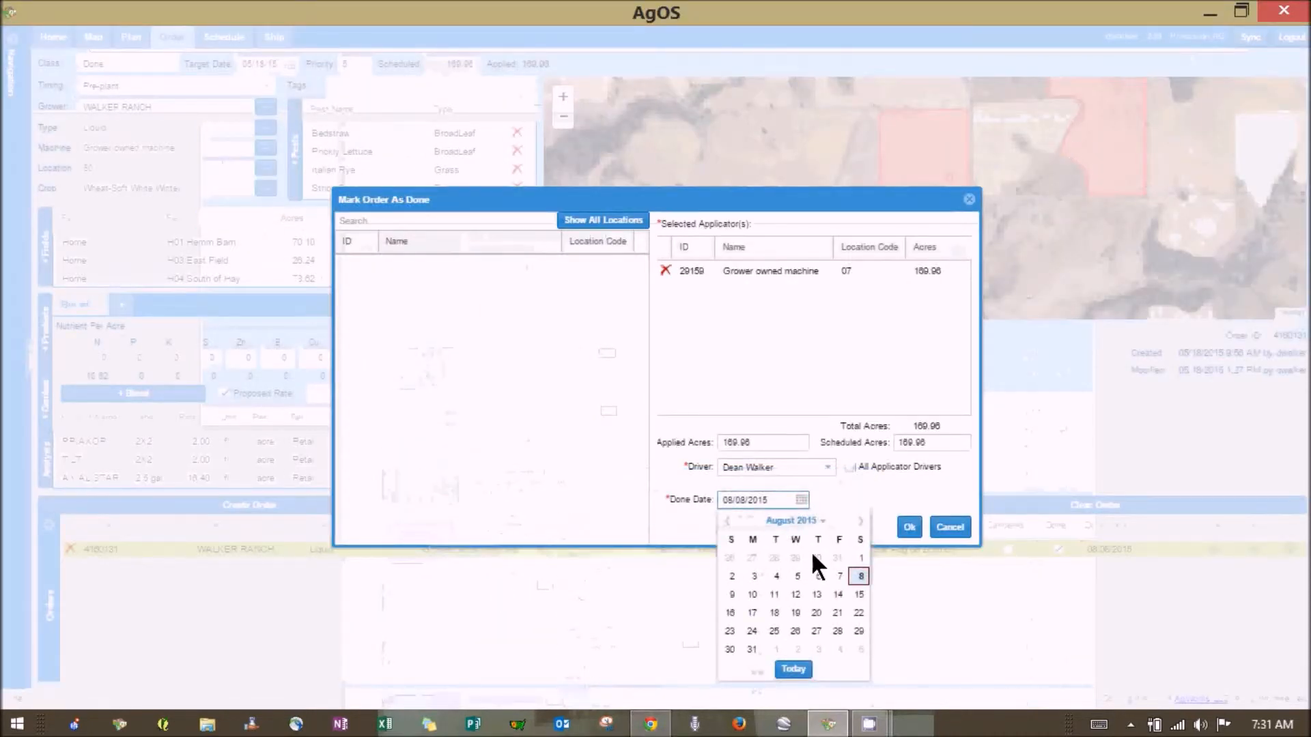
click(727, 522)
click(728, 522)
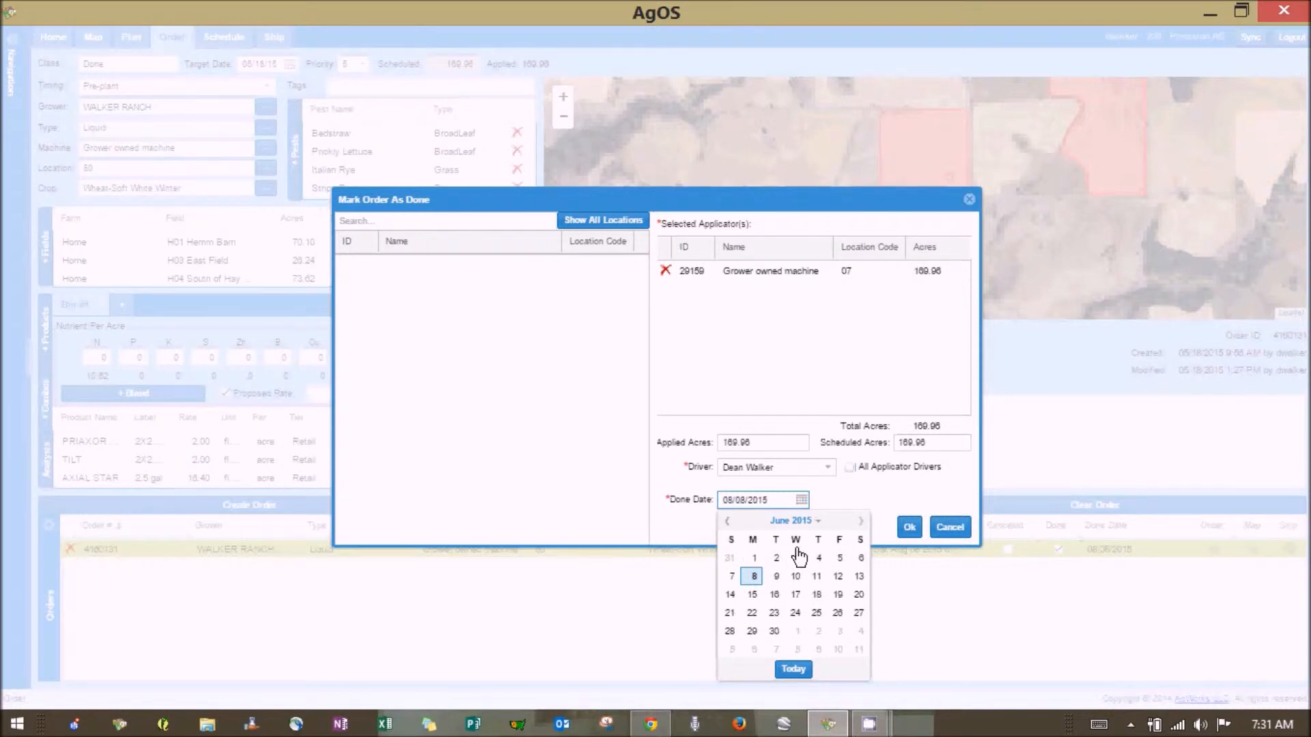
click(777, 558)
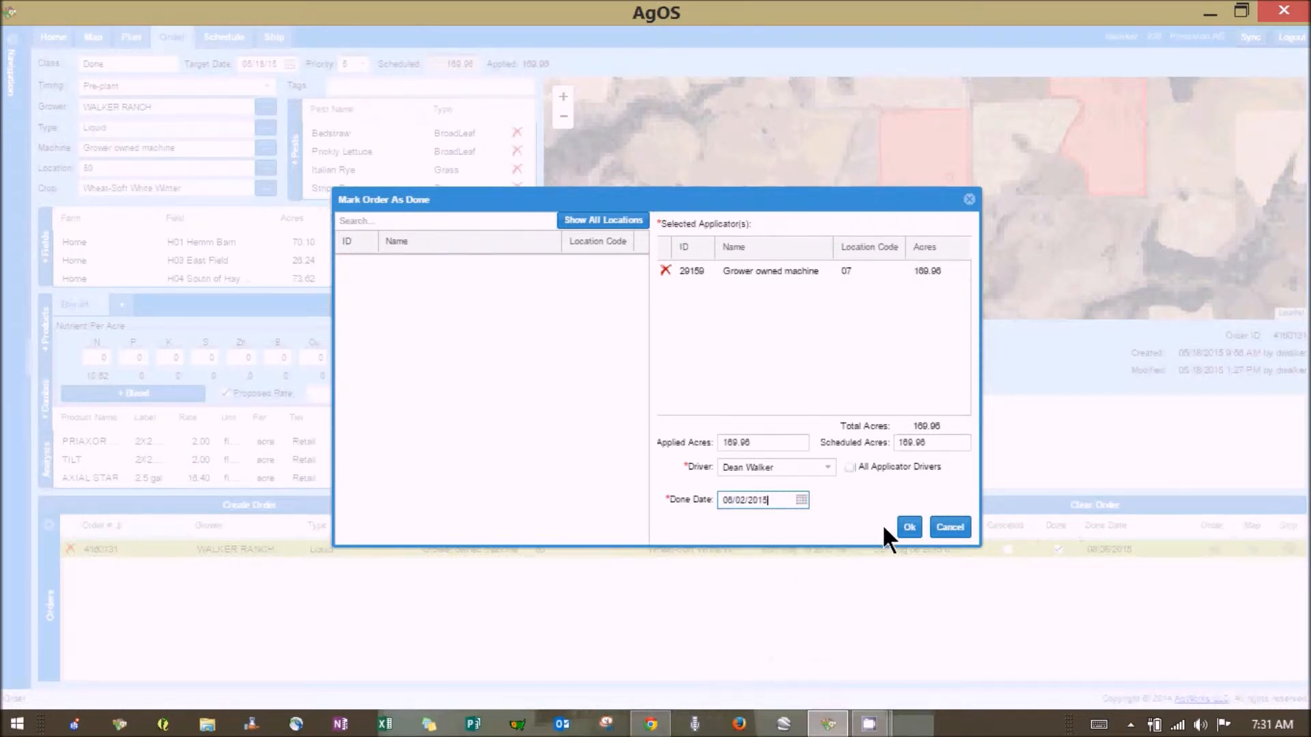
click(908, 528)
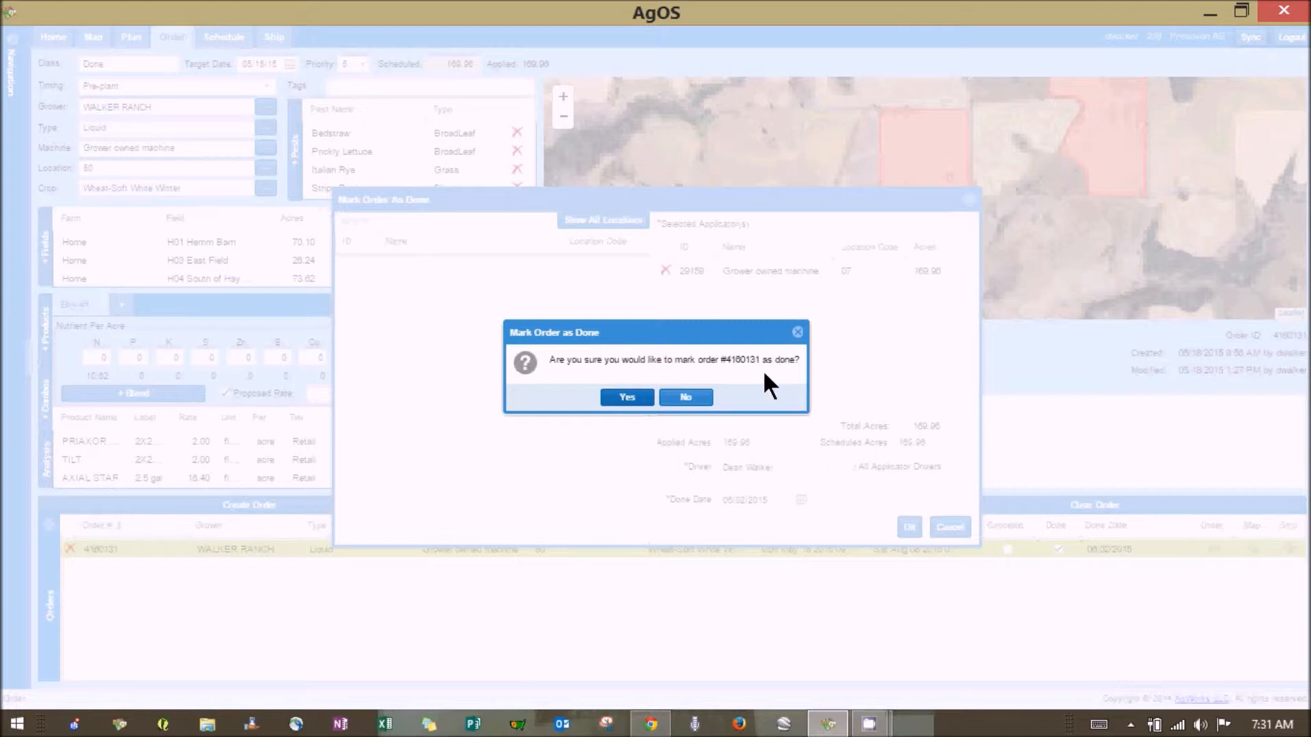
click(633, 400)
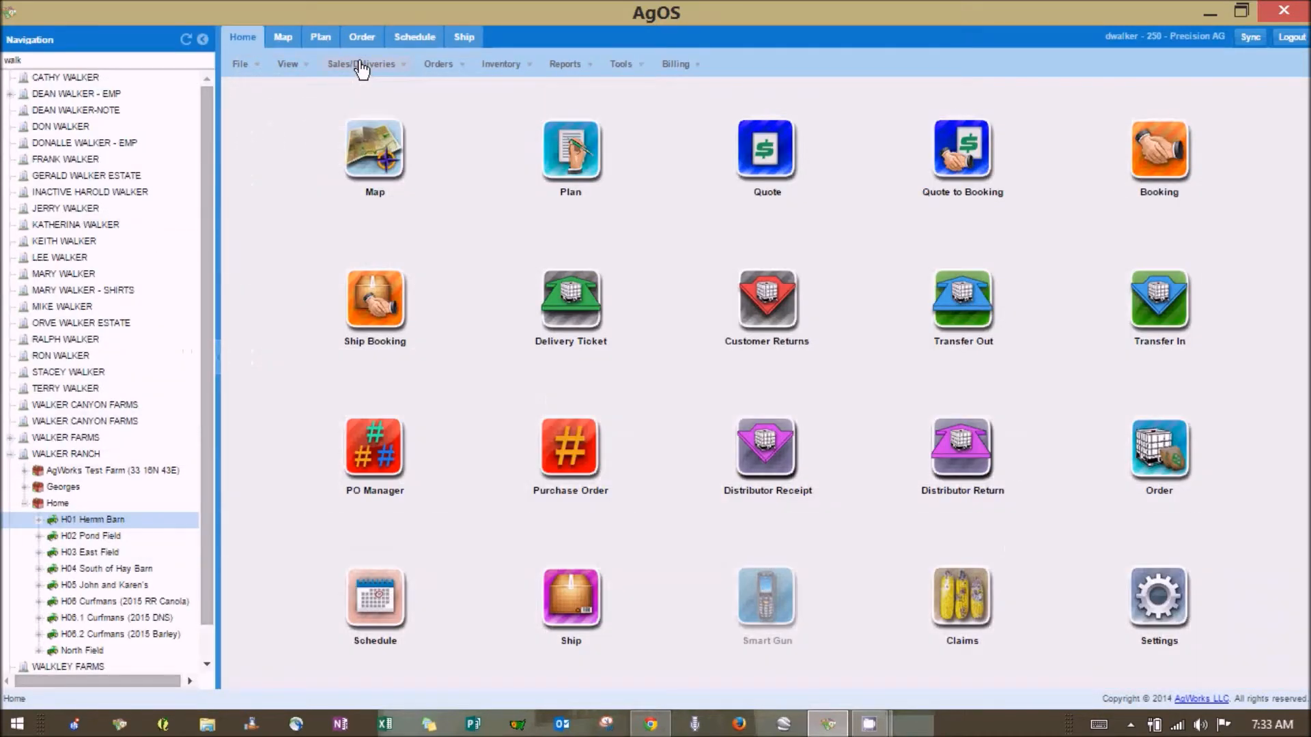
Open the first Sales/Deliveries item, the delivery documents list, from the Home tab
click(361, 69)
click(375, 80)
Minimize AgOS, include all locations in All Documents, and open the Order ID search
click(1210, 12)
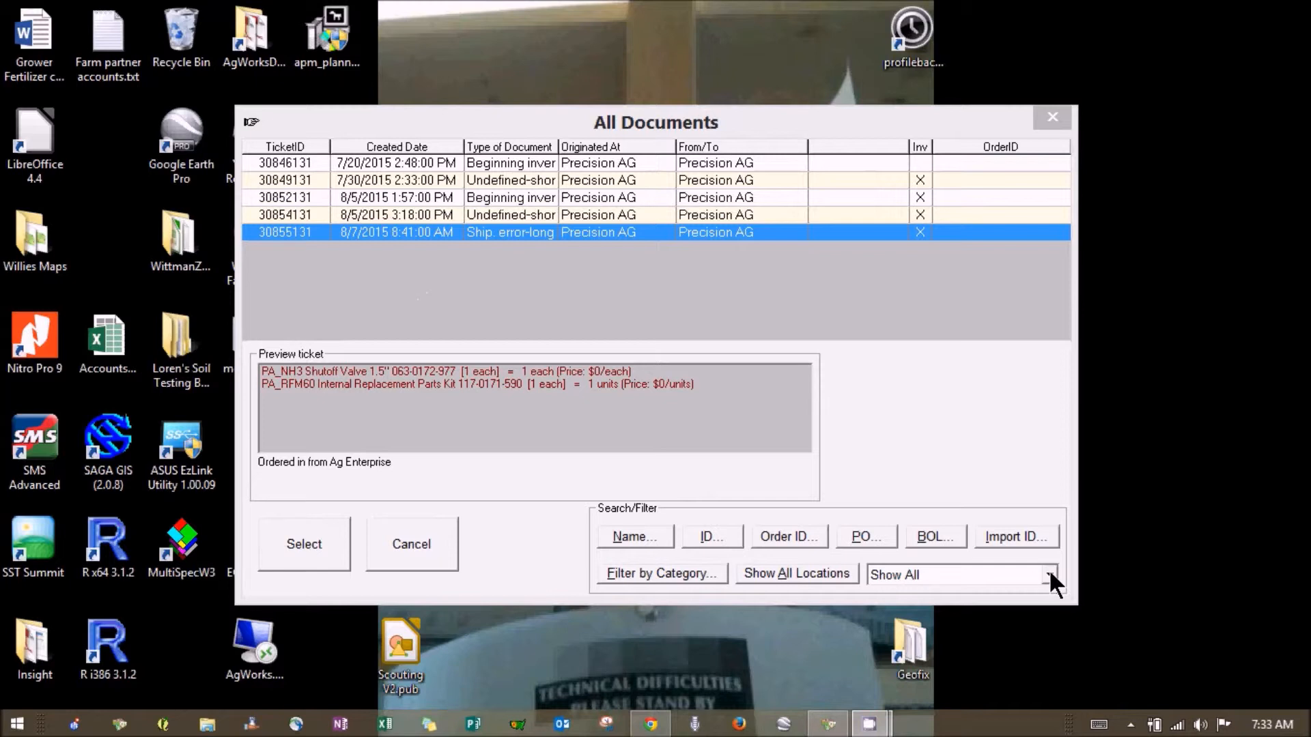
click(754, 572)
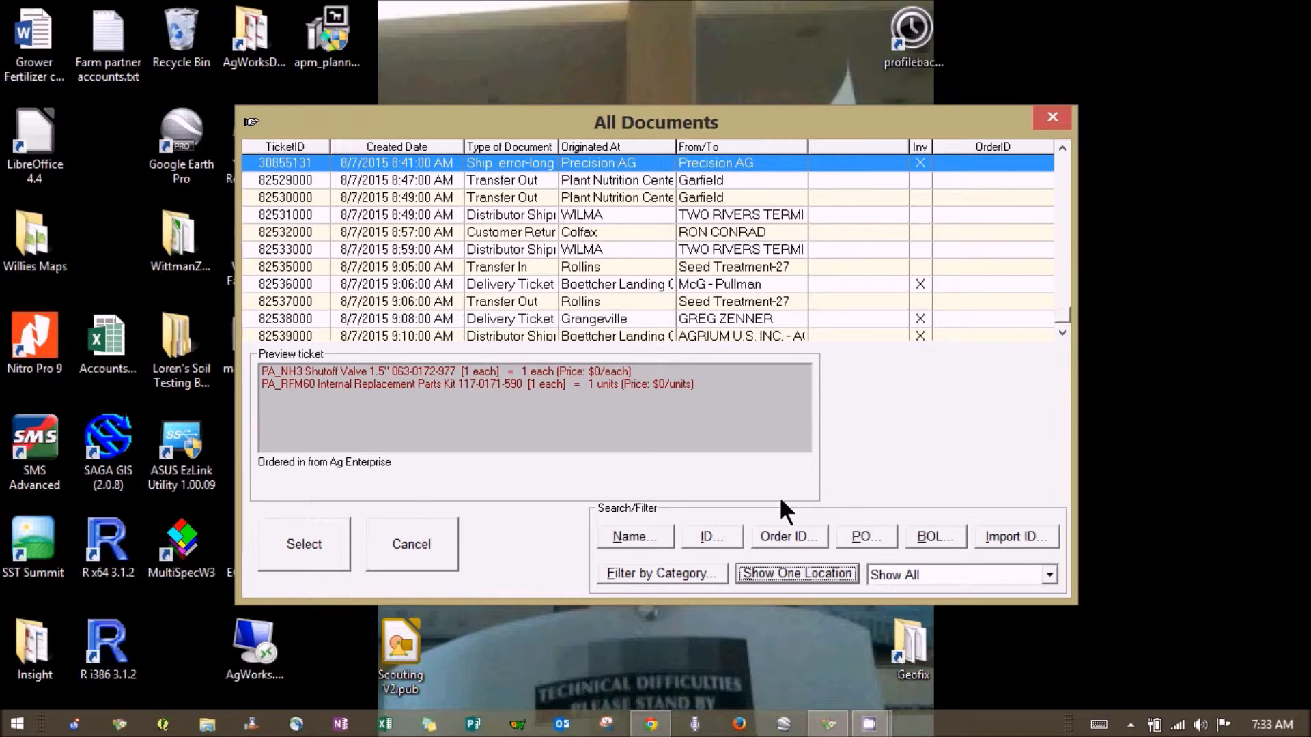
click(779, 540)
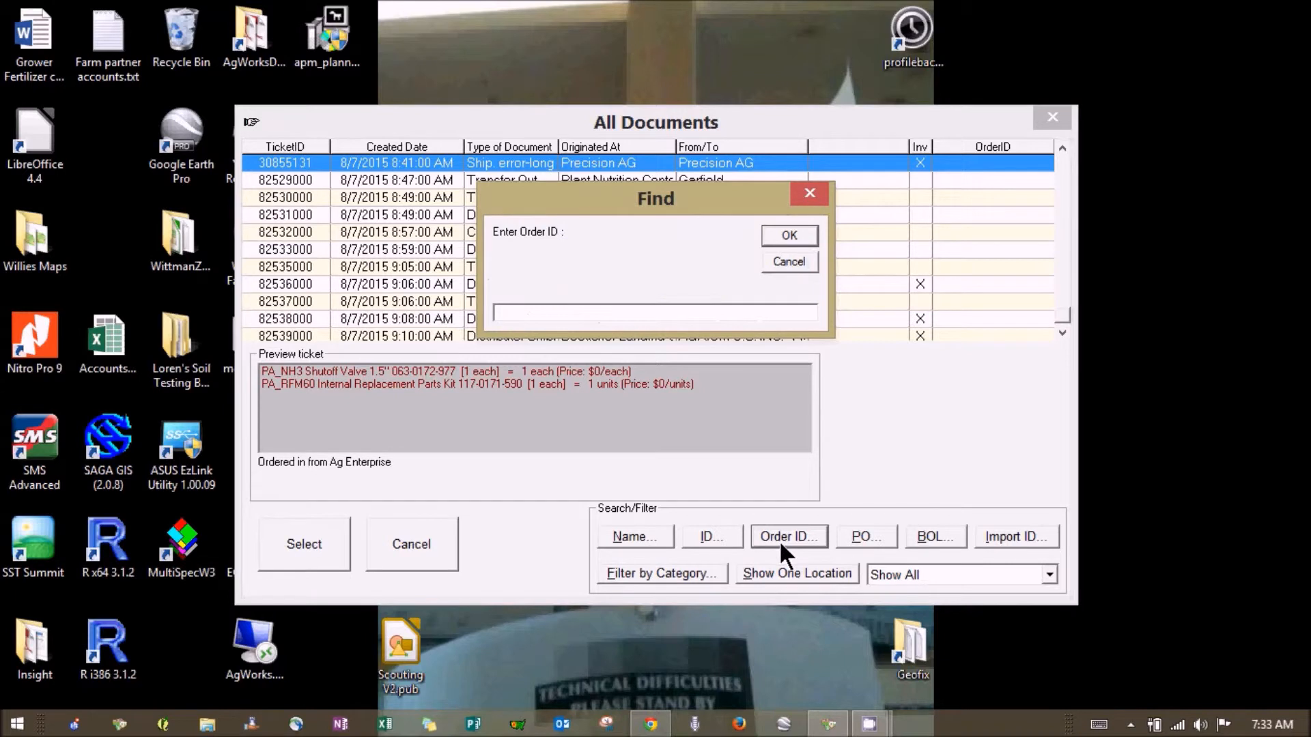
click(789, 235)
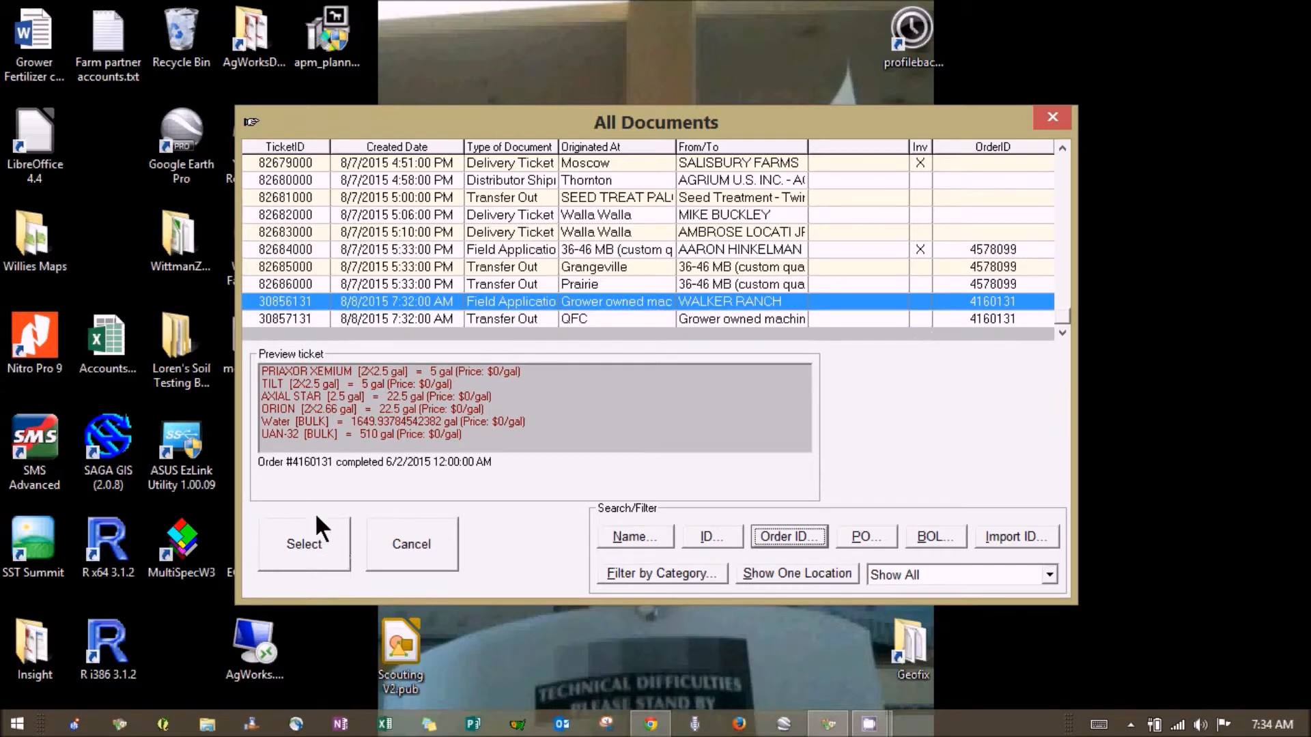
click(321, 553)
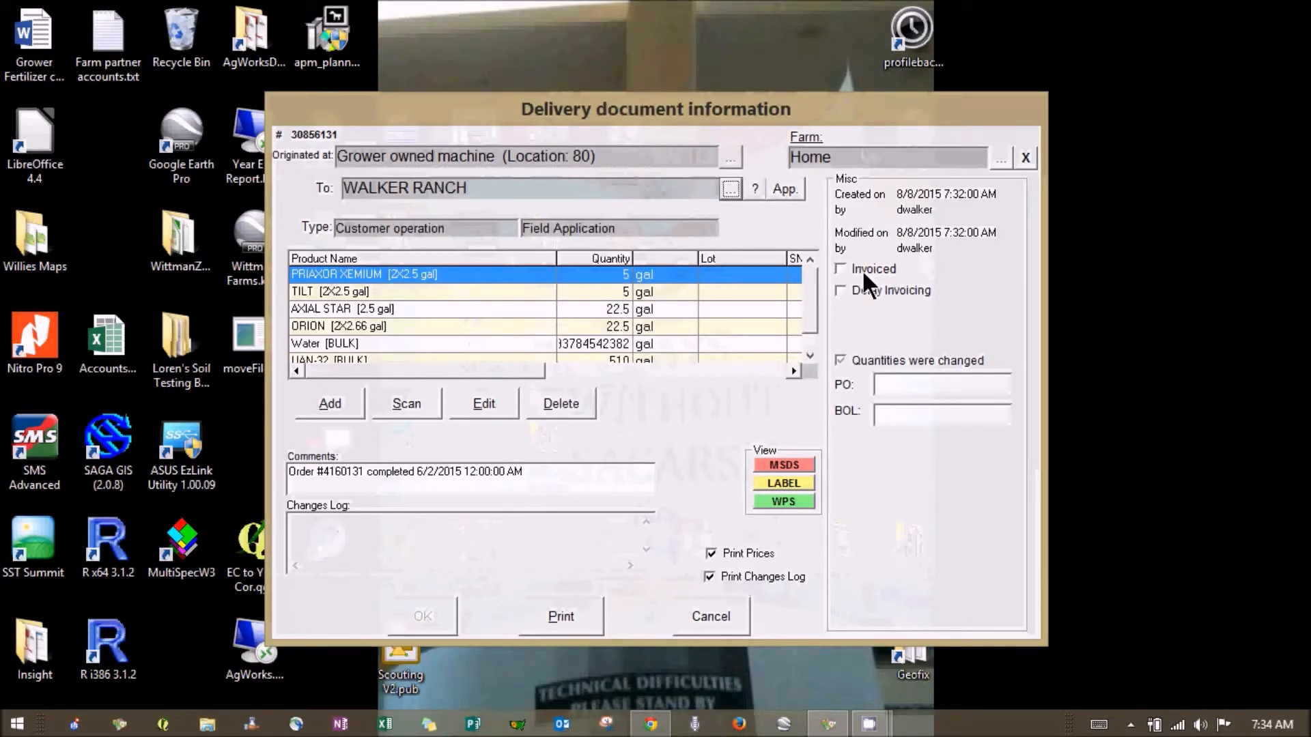
click(841, 267)
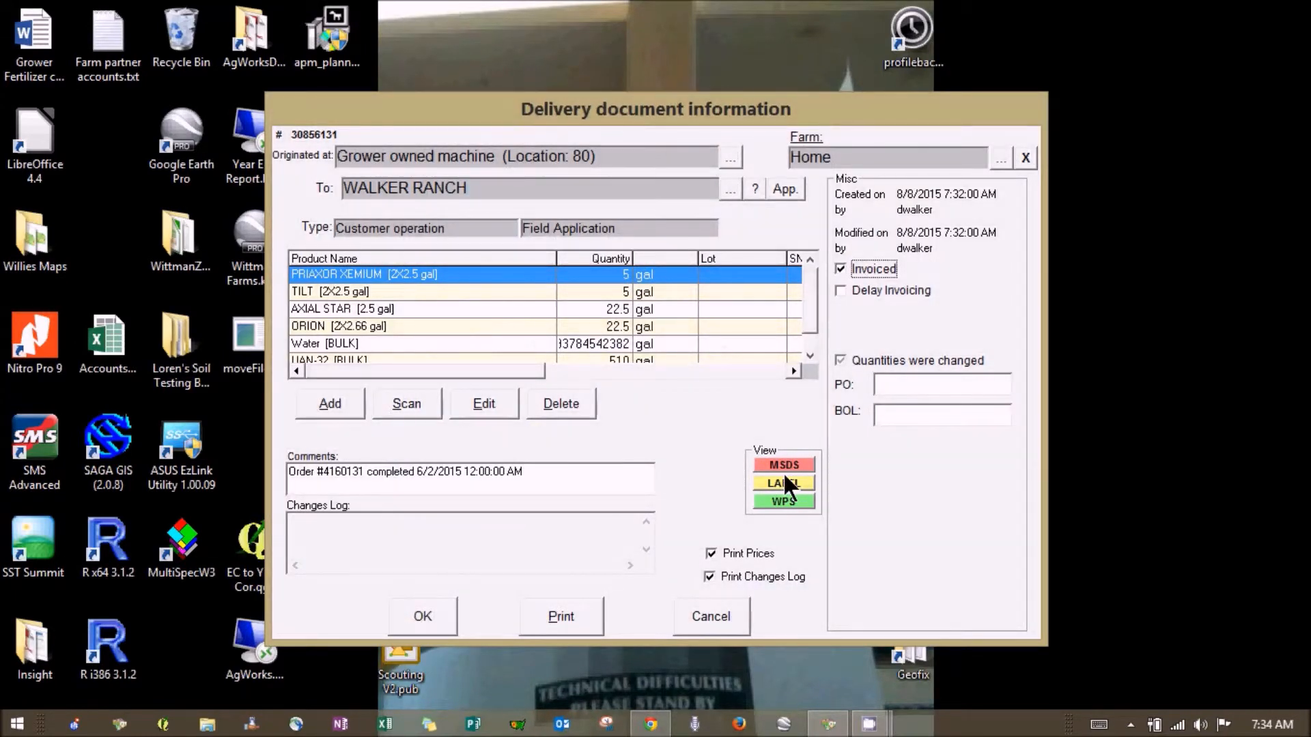
click(413, 617)
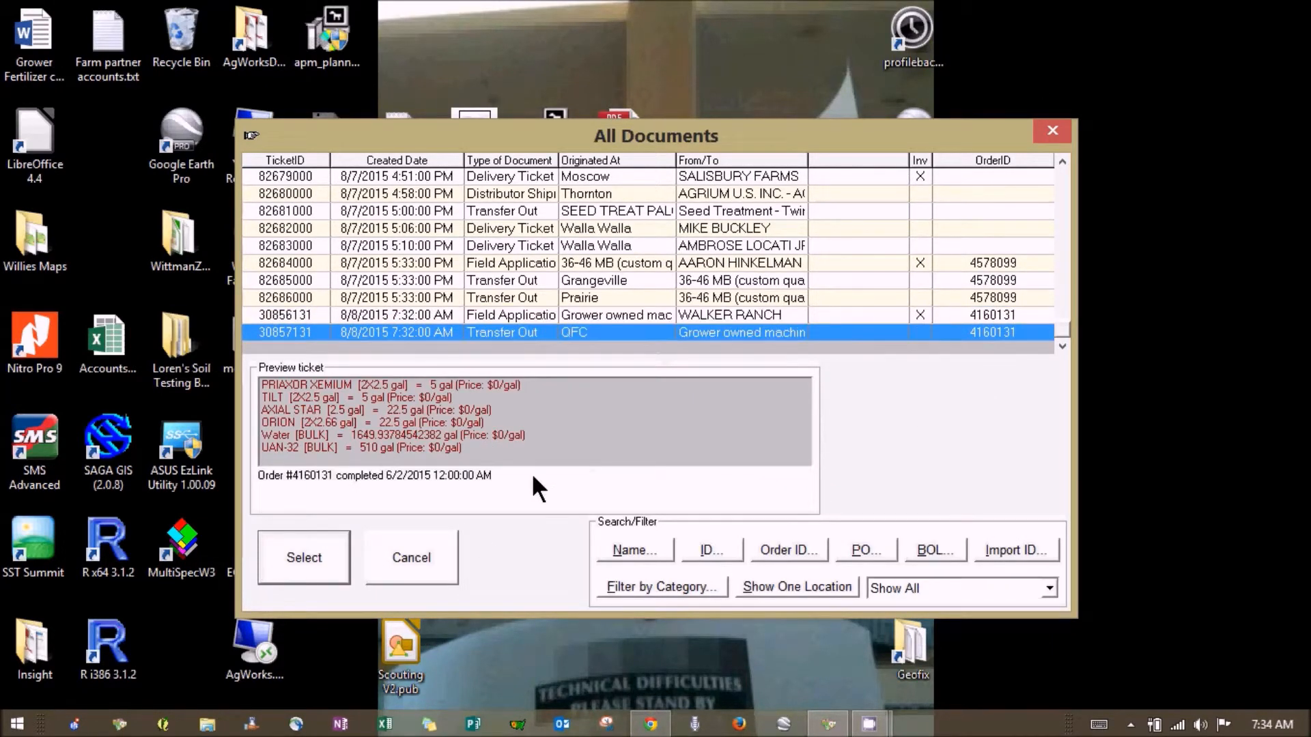
click(337, 549)
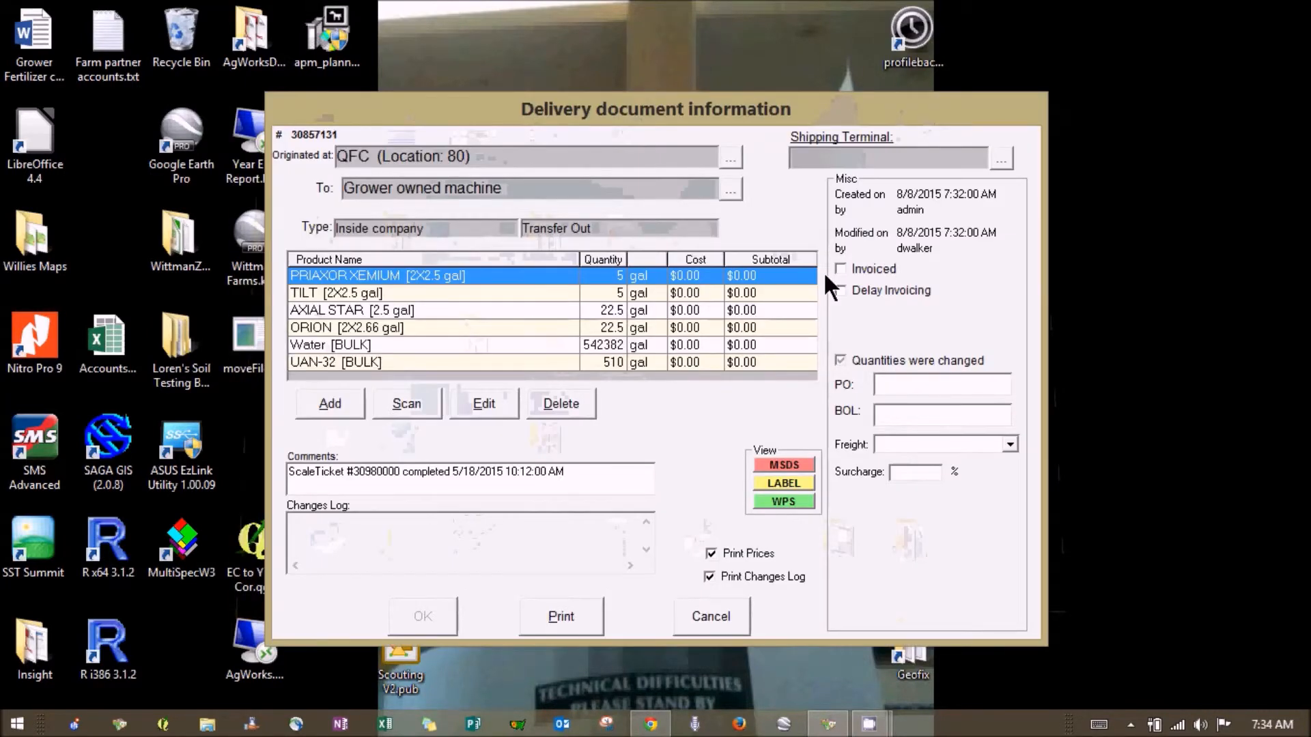
click(838, 268)
click(439, 614)
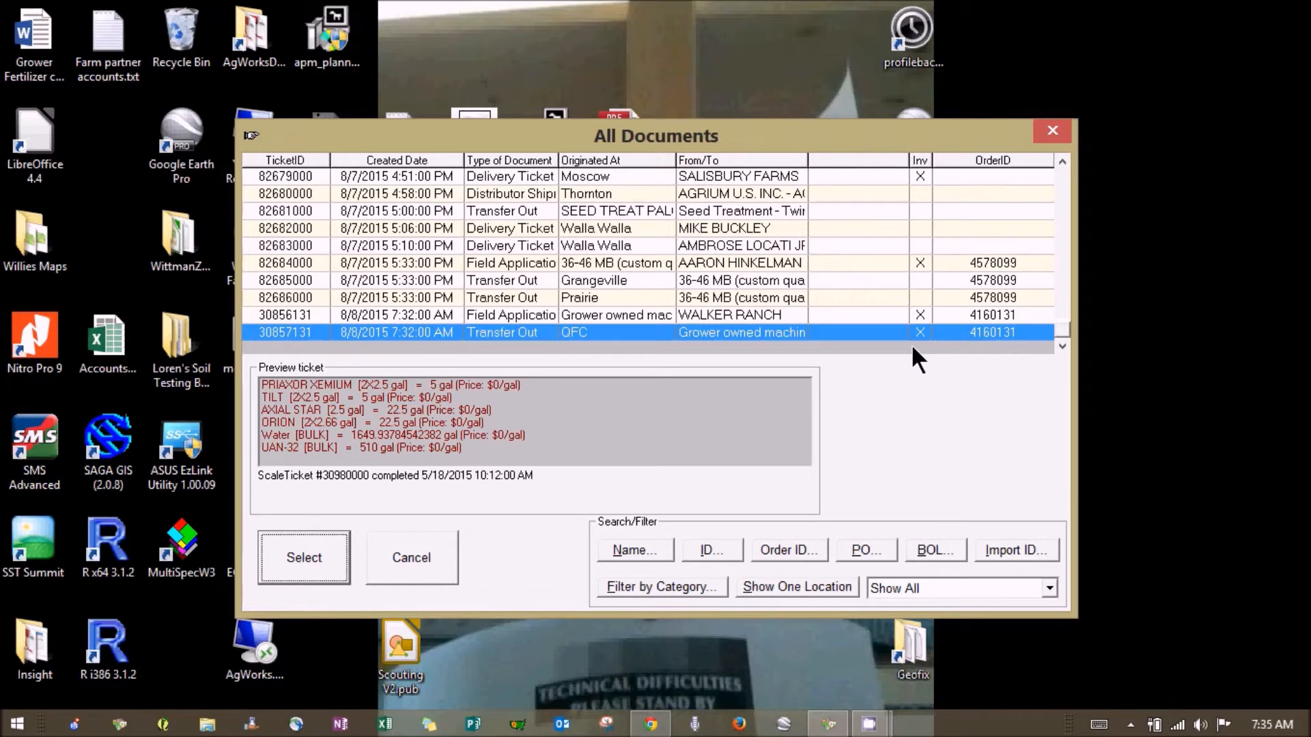
From the AgOS field map, run H01 Hemm Barn's Field Summary for 08/01/2014 to 09/01/2015
click(415, 565)
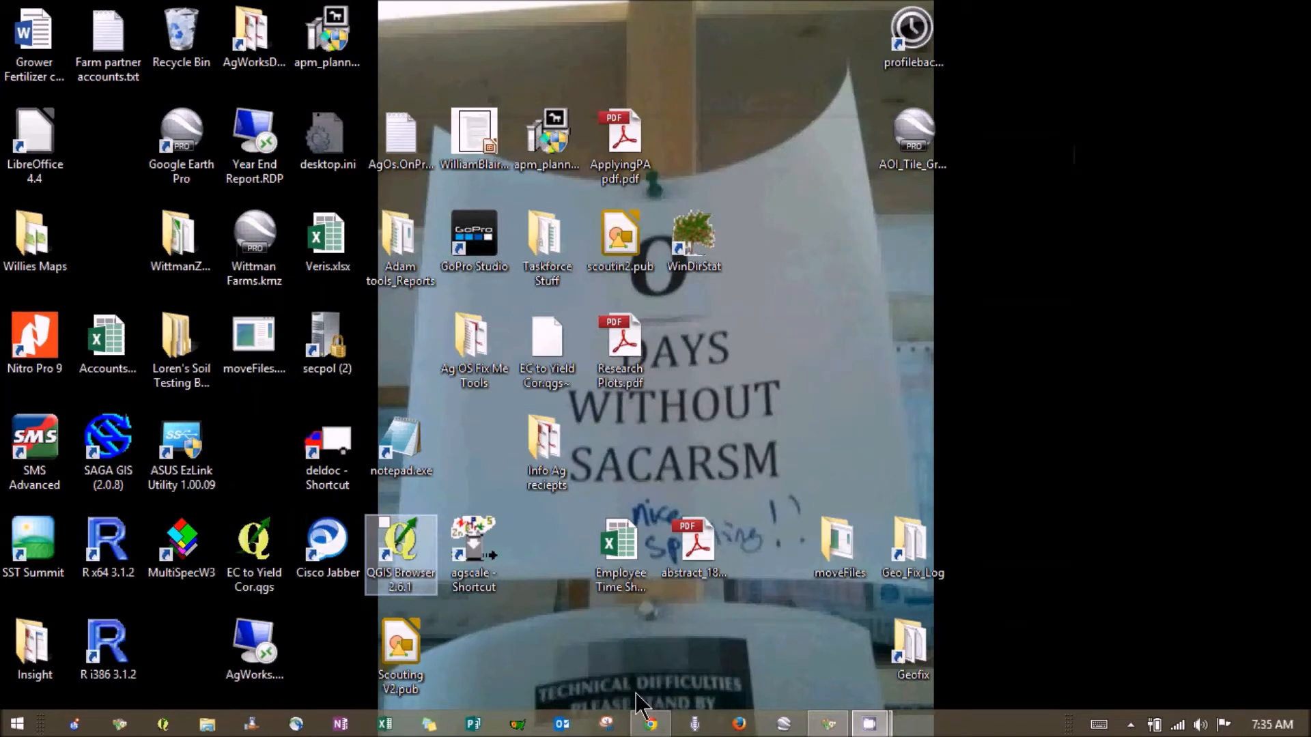
click(829, 724)
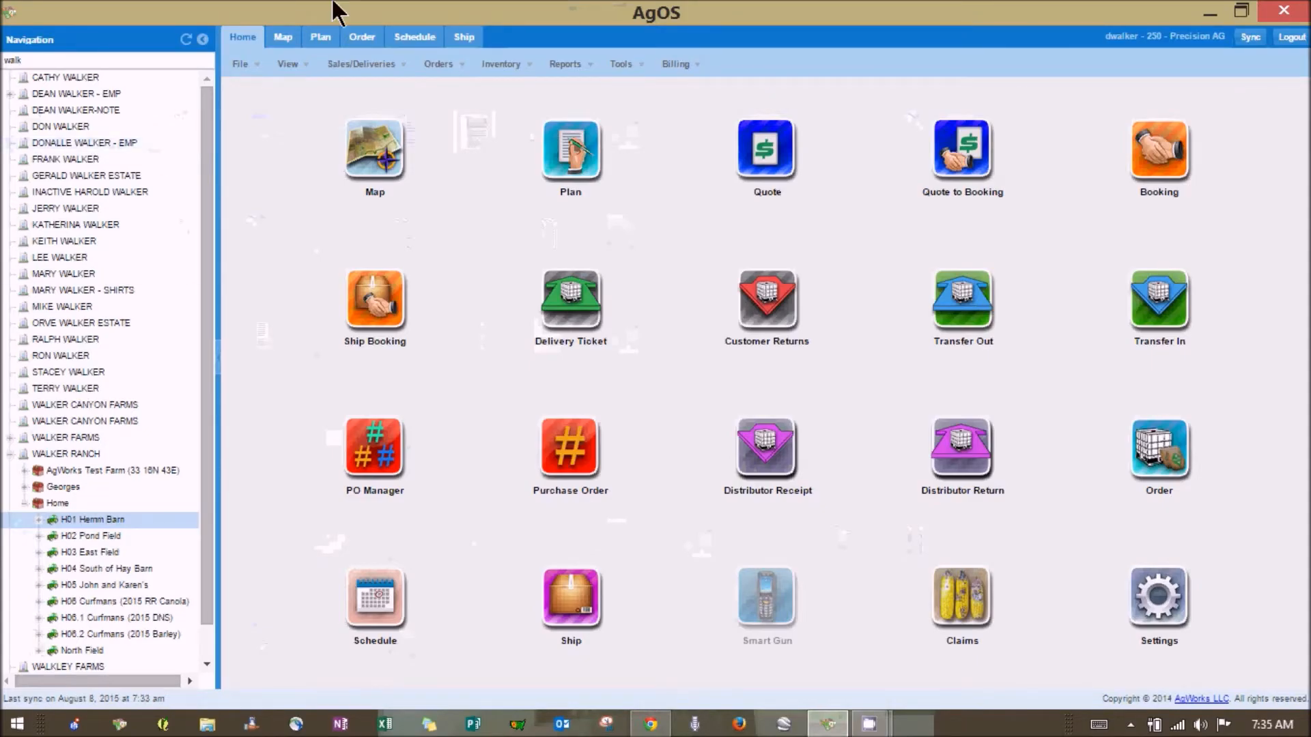
click(281, 37)
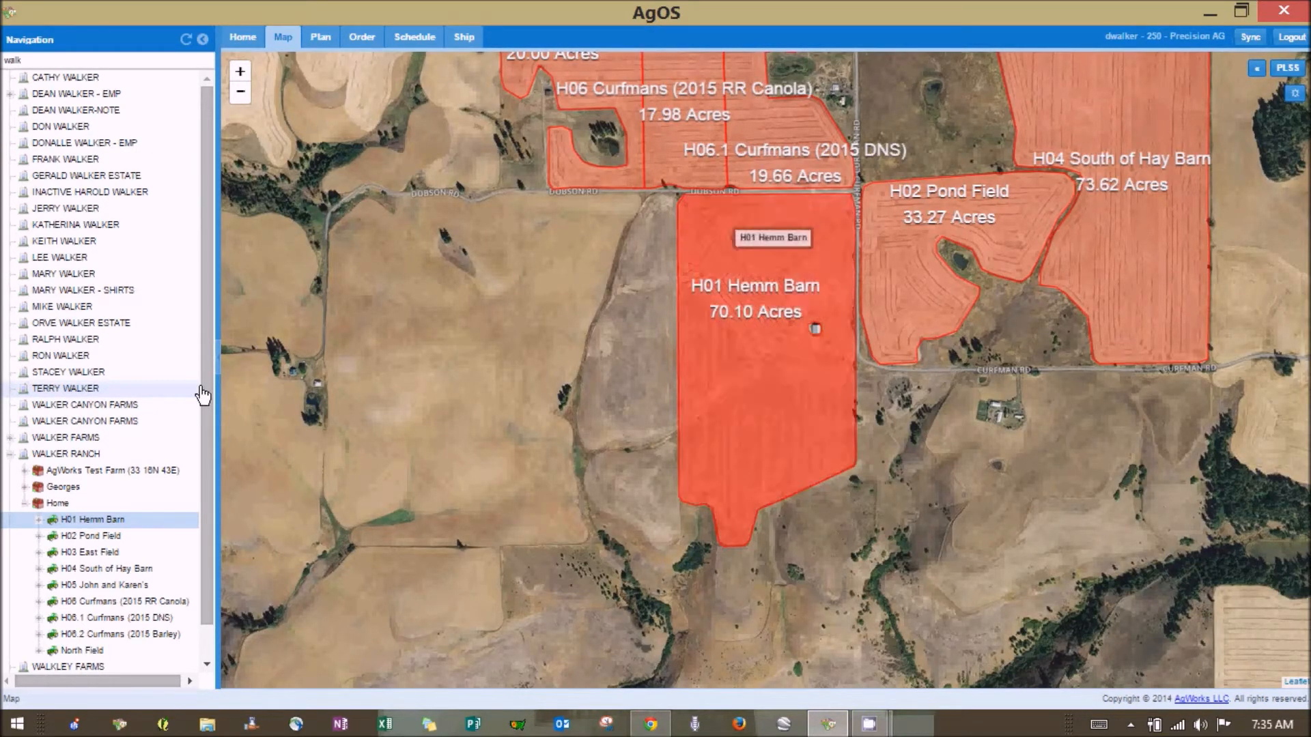
right_click(146, 524)
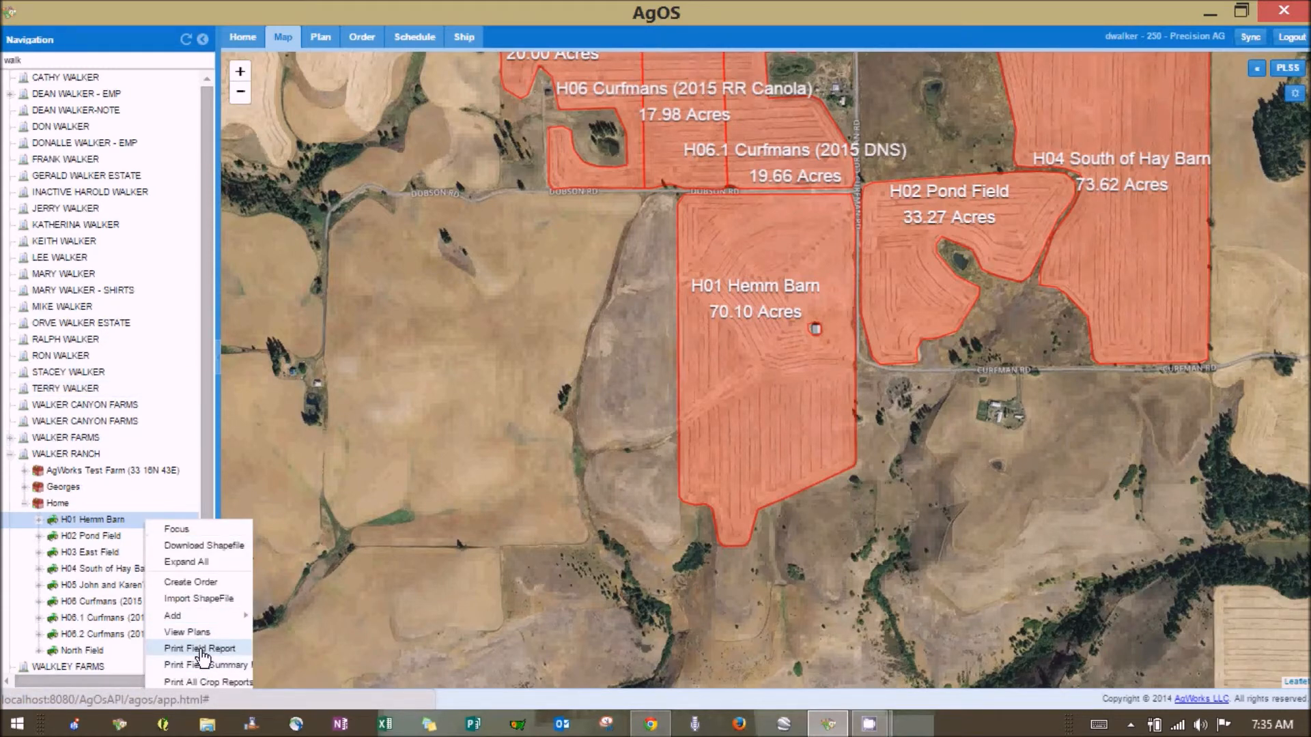
click(196, 667)
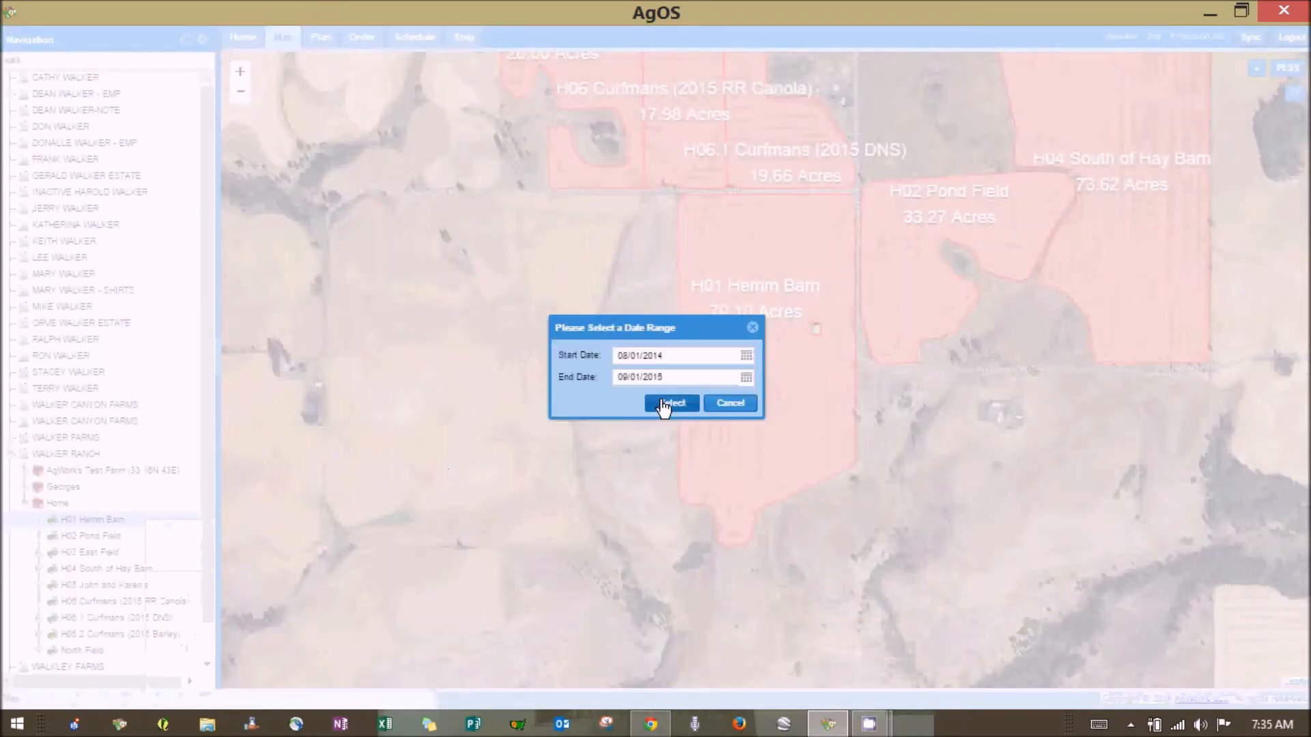
click(662, 404)
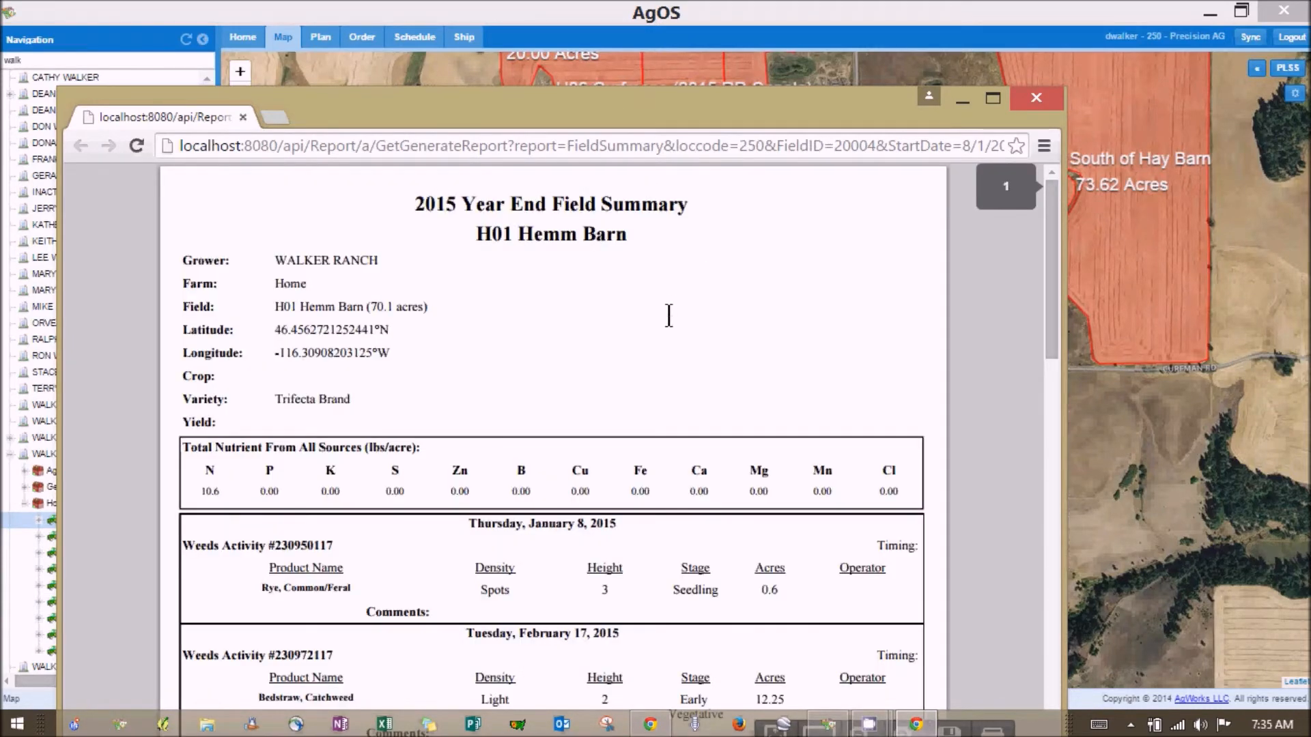
scroll(1031, 288, down, 6)
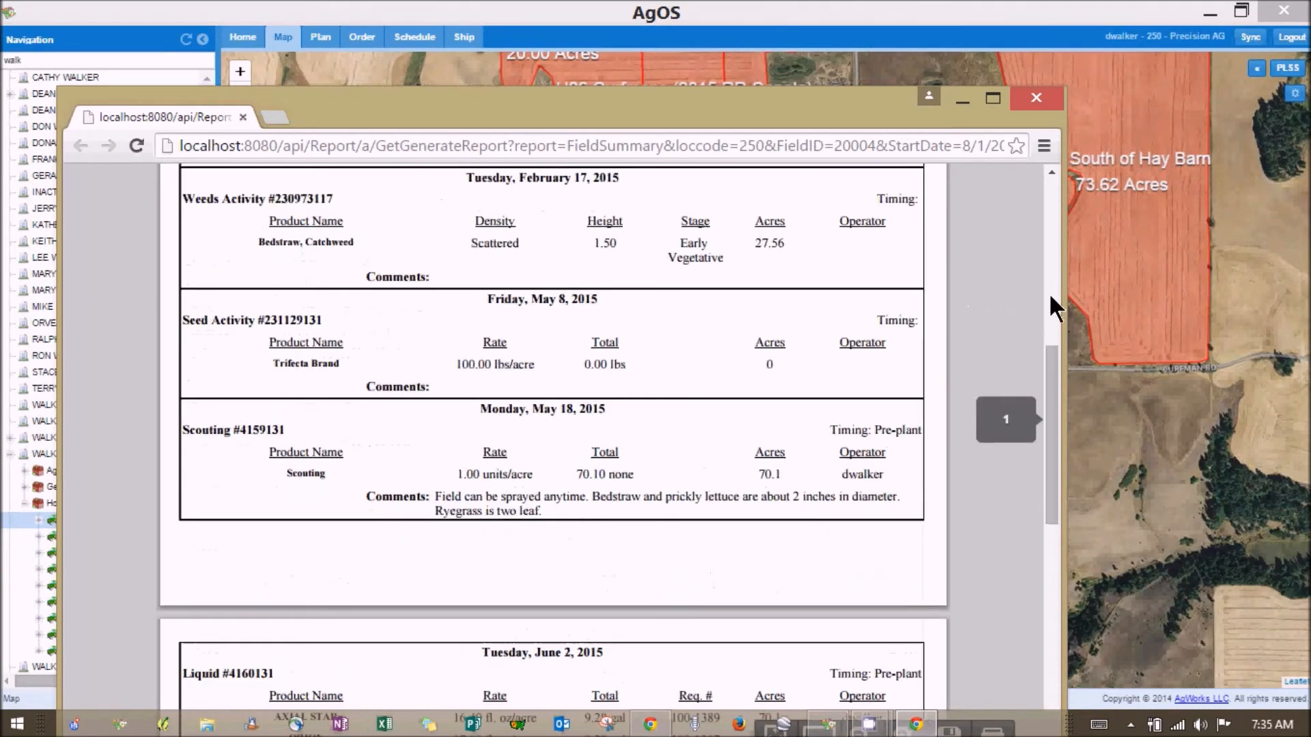
scroll(686, 355, down, 8)
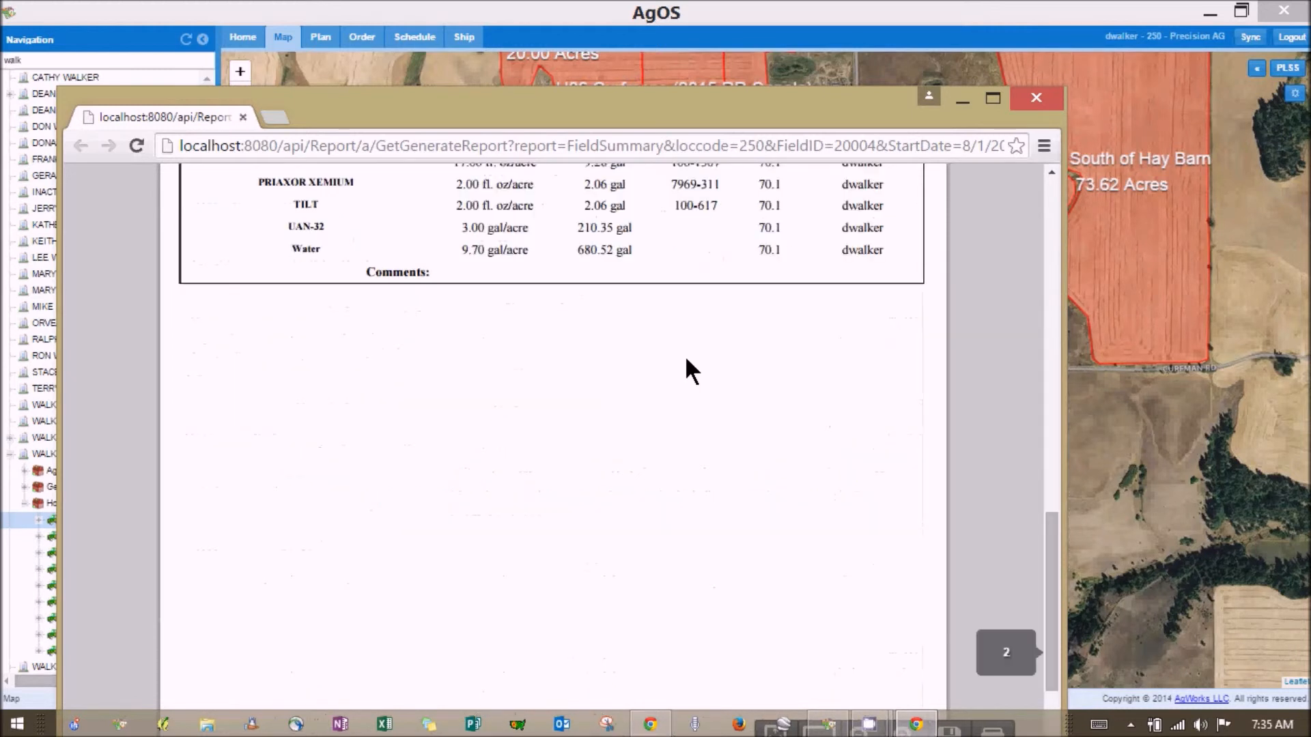
scroll(686, 355, up, 2)
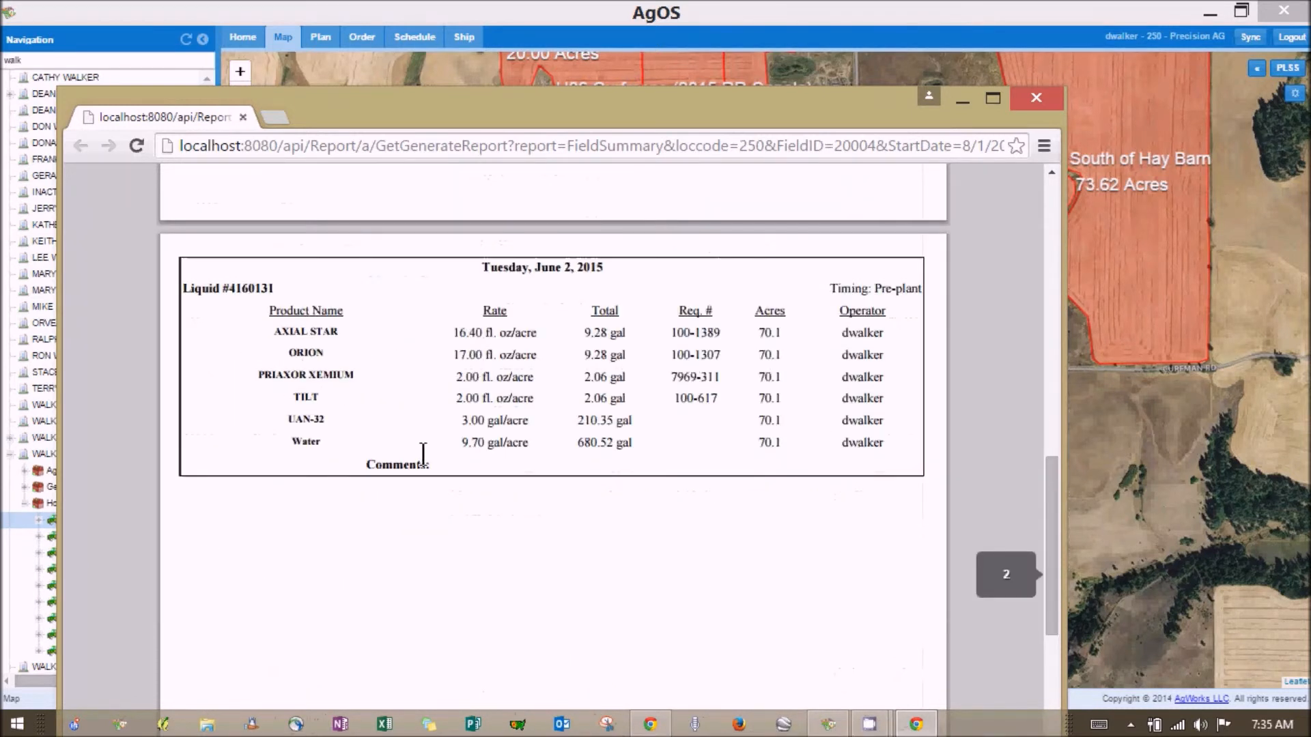